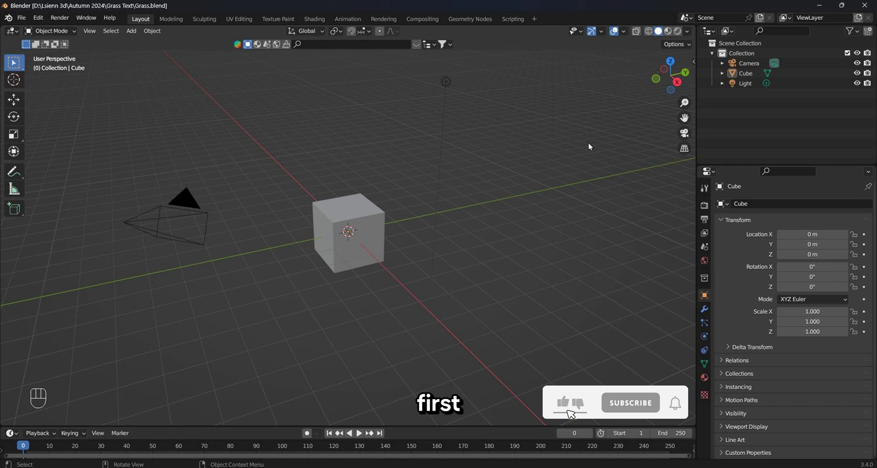
Delete the default cube, camera and light, then add a new text object viewed from above
{"action": "key", "text": "x"}
{"action": "left_click", "coordinate": [590, 146]}
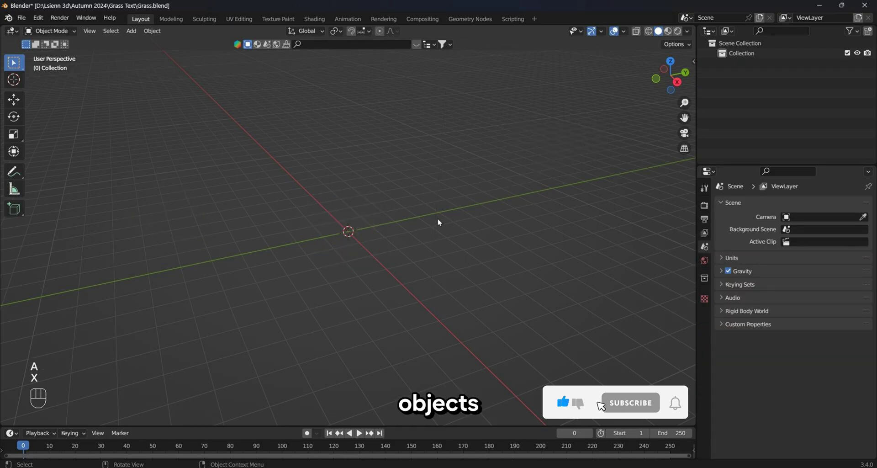
{"action": "key", "text": "shift+a"}
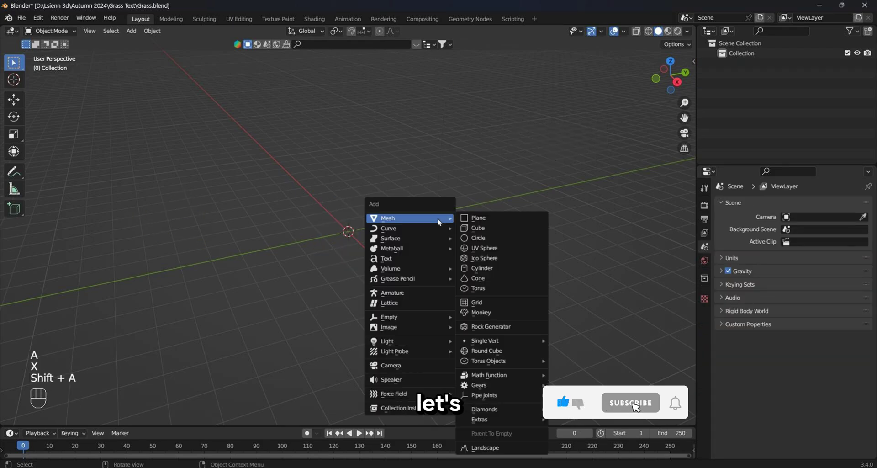
{"action": "left_click", "coordinate": [422, 259]}
{"action": "key", "text": "KP_Decimal"}
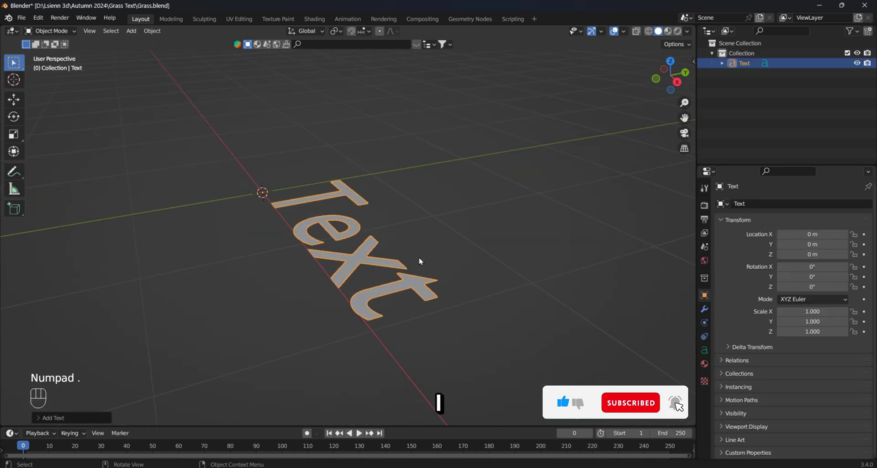
{"action": "key", "text": "KP_7"}
Change the text's content from 'Text' to 'GRASS'
{"action": "key", "text": "Tab"}
{"action": "key", "text": "BackSpace"}
{"action": "key", "text": "BackSpace"}
{"action": "key", "text": "BackSpace"}
{"action": "key", "text": "BackSpace"}
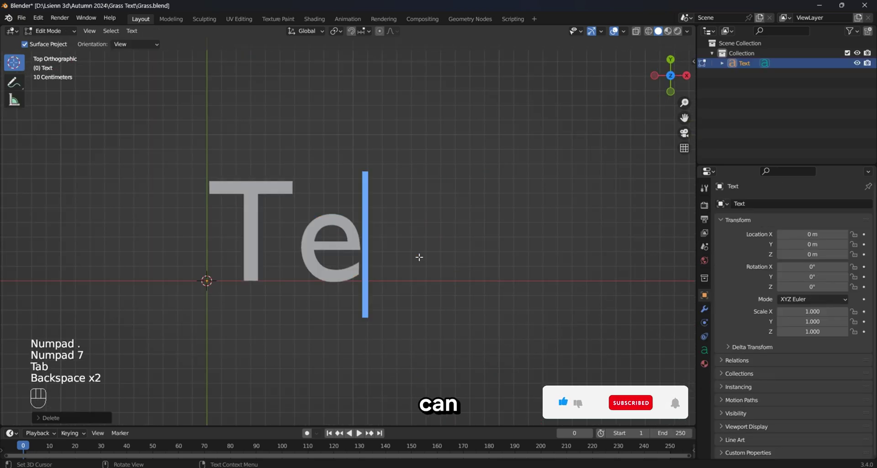
{"action": "type", "text": "GRASS"}
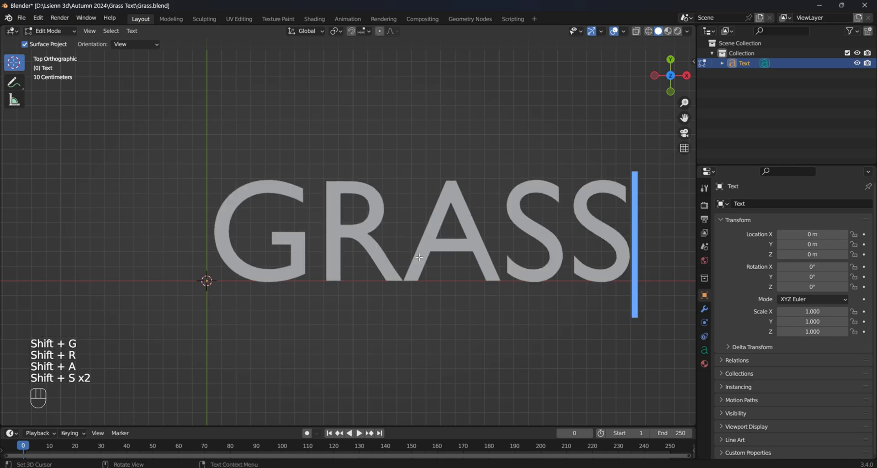
{"action": "key", "text": "Tab"}
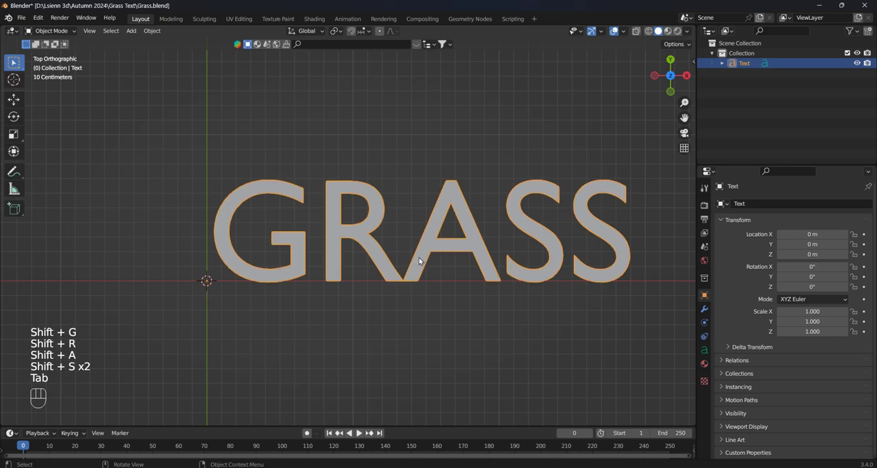
Rotate the GRASS text 90° about X so it stands upright, with its text properties showing
{"action": "middle_click_drag", "start_coordinate": [419, 258], "coordinate": [478, 198]}
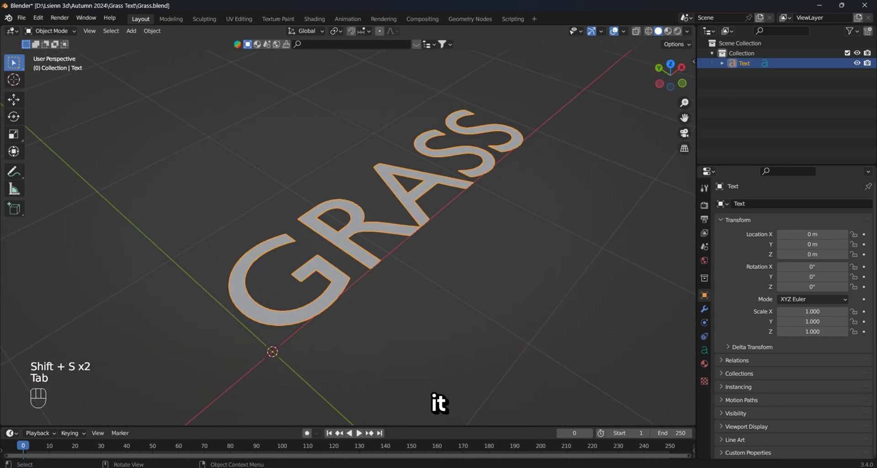
{"action": "type", "text": "rx"}
{"action": "type", "text": "90"}
{"action": "key", "text": "Return"}
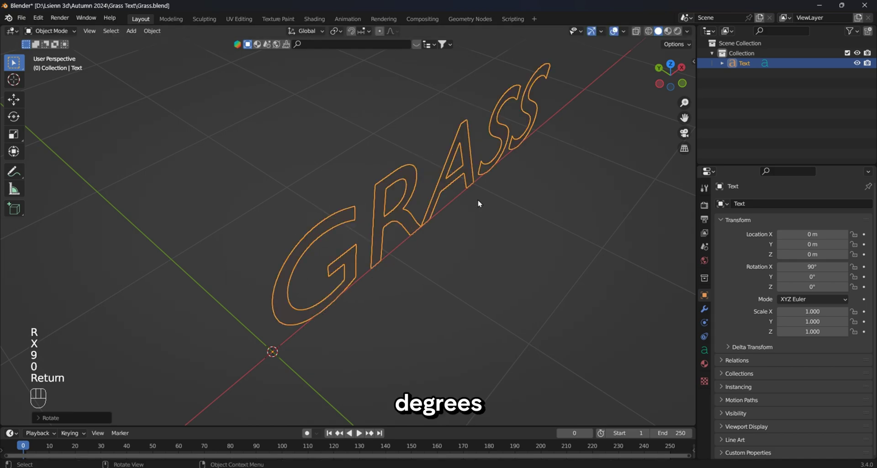
{"action": "middle_click_drag", "start_coordinate": [478, 202], "coordinate": [632, 268]}
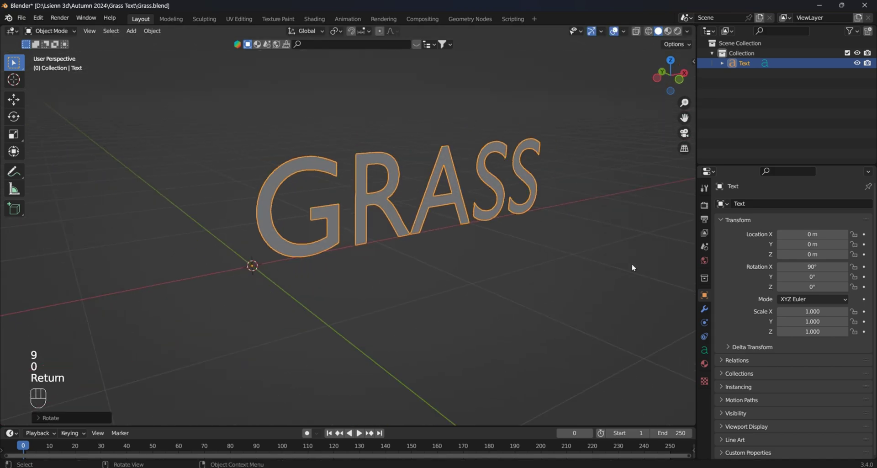
{"action": "left_click", "coordinate": [705, 350]}
{"action": "left_click_drag", "start_coordinate": [738, 163], "coordinate": [737, 121]}
Load Montserrat Bold as the text's regular font
{"action": "left_click", "coordinate": [730, 276]}
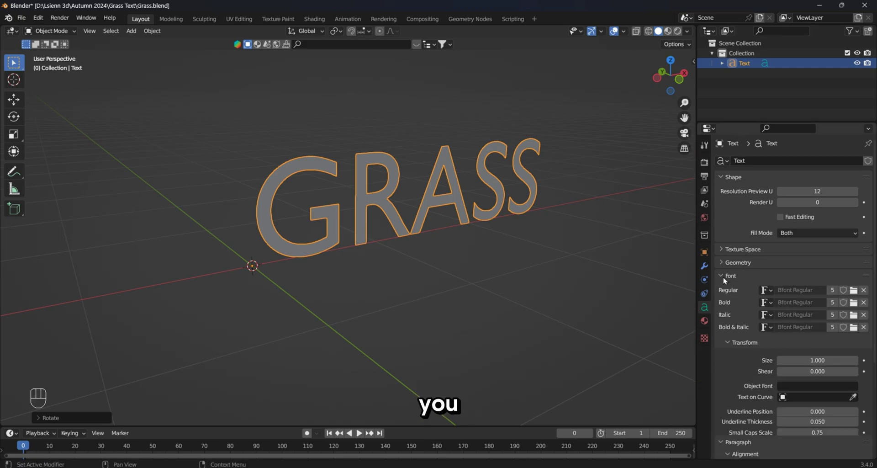
{"action": "left_click", "coordinate": [854, 291]}
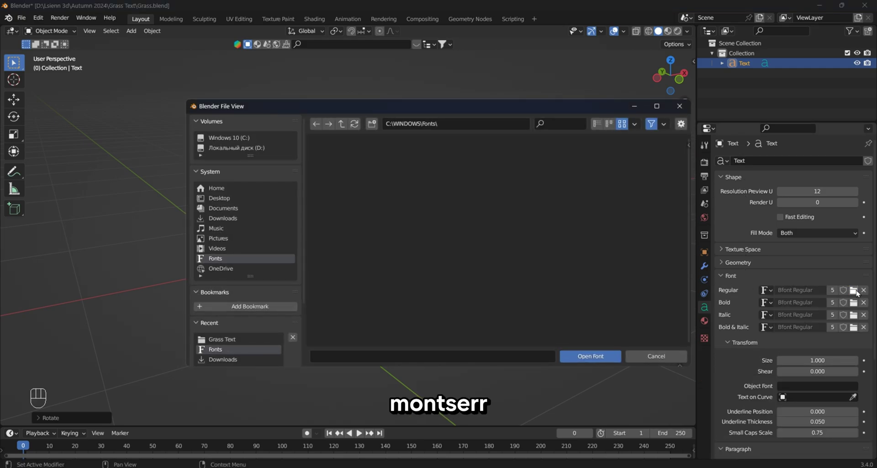
{"action": "key", "text": "ctrl+f"}
{"action": "type", "text": "mon"}
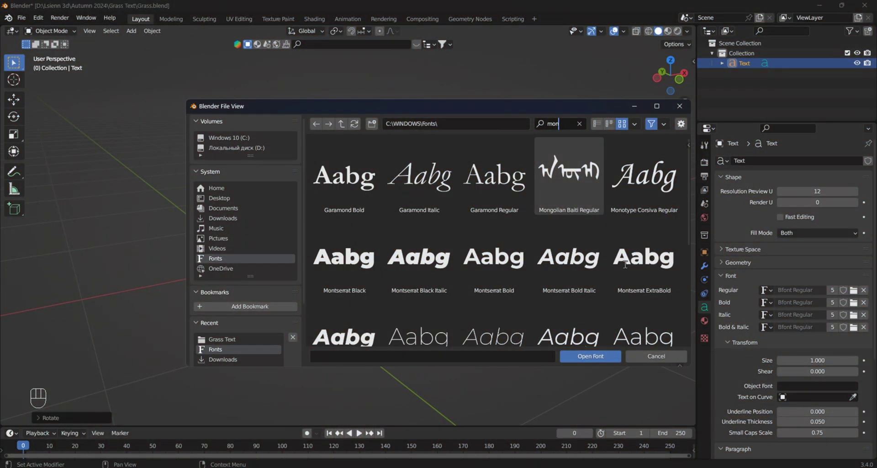
{"action": "double_click", "coordinate": [506, 262]}
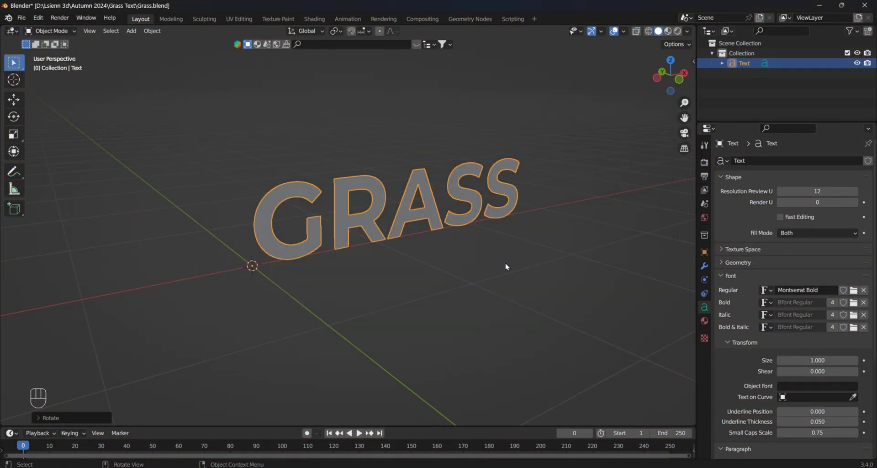
Extrude the GRASS letters to a depth of 0.07 m
{"action": "left_click", "coordinate": [533, 250]}
{"action": "middle_click_drag", "start_coordinate": [541, 246], "coordinate": [524, 228]}
{"action": "left_click", "coordinate": [431, 210], "text": "shift"}
{"action": "middle_click_drag", "start_coordinate": [432, 209], "coordinate": [603, 267]}
{"action": "left_click", "coordinate": [722, 263]}
{"action": "left_click_drag", "start_coordinate": [818, 288], "coordinate": [850, 288]}
{"action": "middle_click_drag", "start_coordinate": [445, 269], "coordinate": [462, 274]}
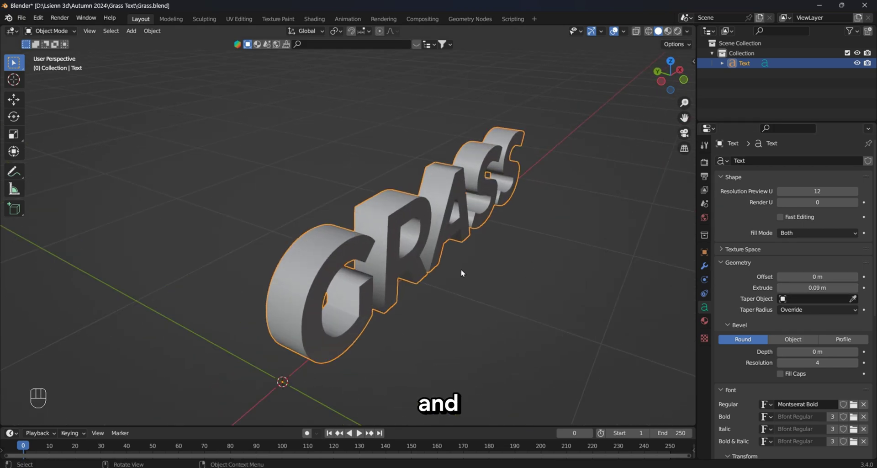
{"action": "left_click", "coordinate": [781, 288]}
{"action": "left_click", "coordinate": [781, 288]}
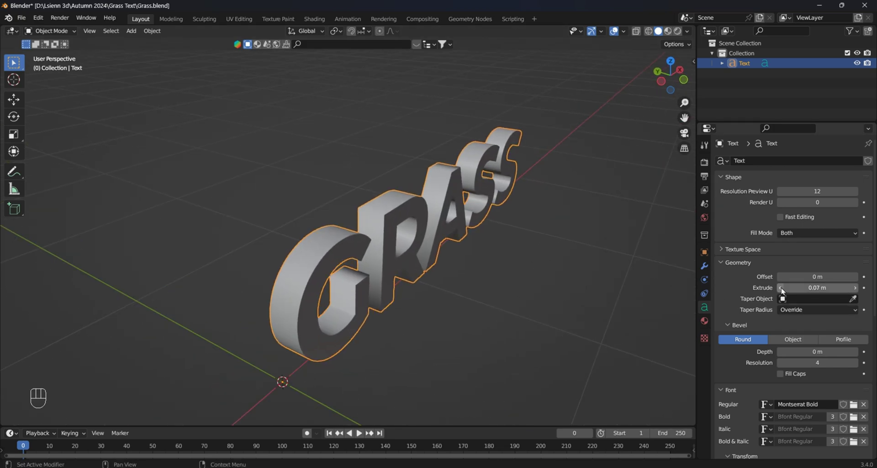
Add a rounded bevel of 0.01 m depth to the letter edges
{"action": "middle_click_drag", "start_coordinate": [582, 274], "coordinate": [549, 261]}
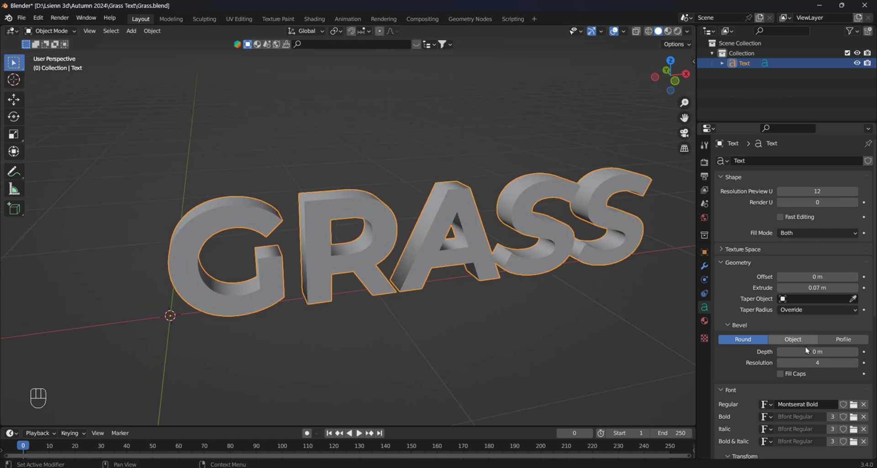
{"action": "left_click_drag", "start_coordinate": [806, 349], "coordinate": [817, 348]}
{"action": "left_click", "coordinate": [781, 352]}
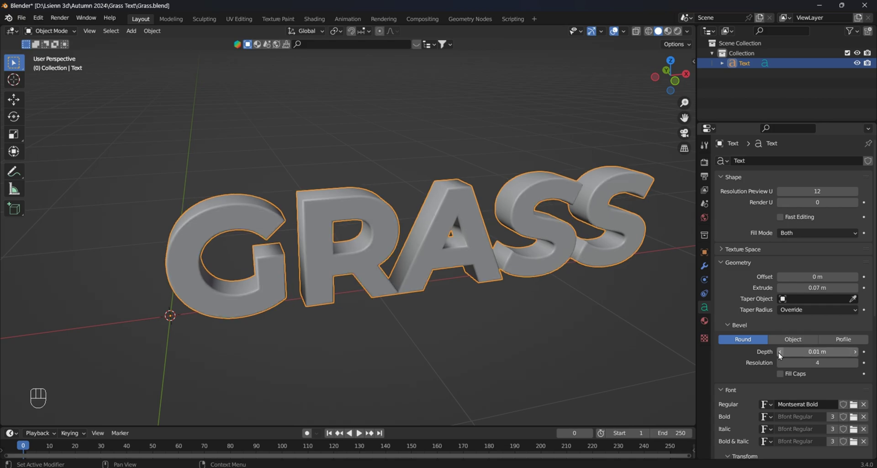
{"action": "middle_click_drag", "start_coordinate": [611, 309], "coordinate": [583, 298]}
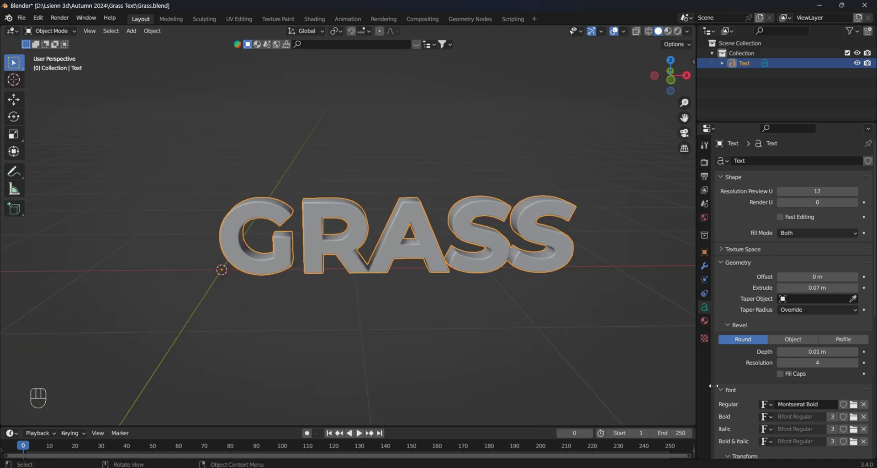
Set the character spacing to 1.05, then view and reselect the text from the front
{"action": "scroll", "coordinate": [751, 399], "scroll_direction": "down", "scroll_amount": 6}
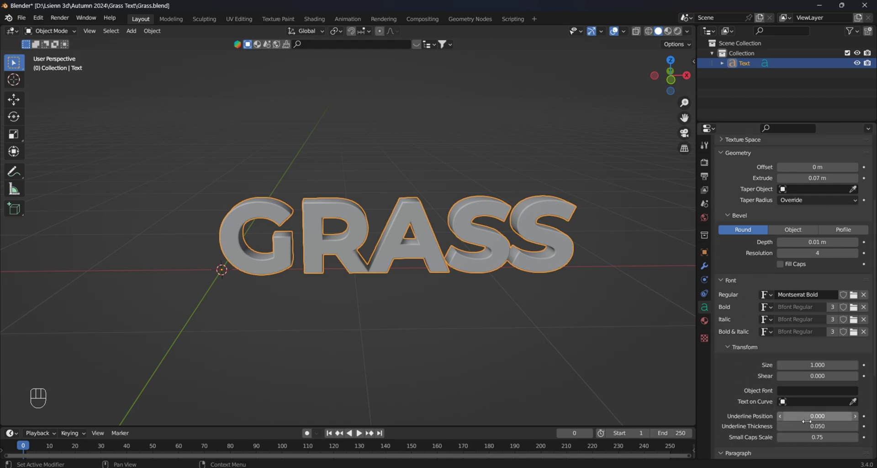
{"action": "scroll", "coordinate": [804, 420], "scroll_direction": "down", "scroll_amount": 5}
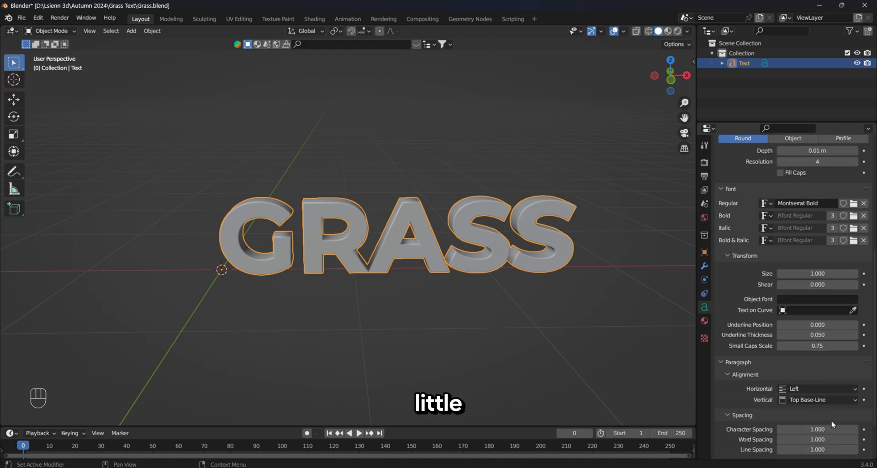
{"action": "left_click", "coordinate": [856, 430]}
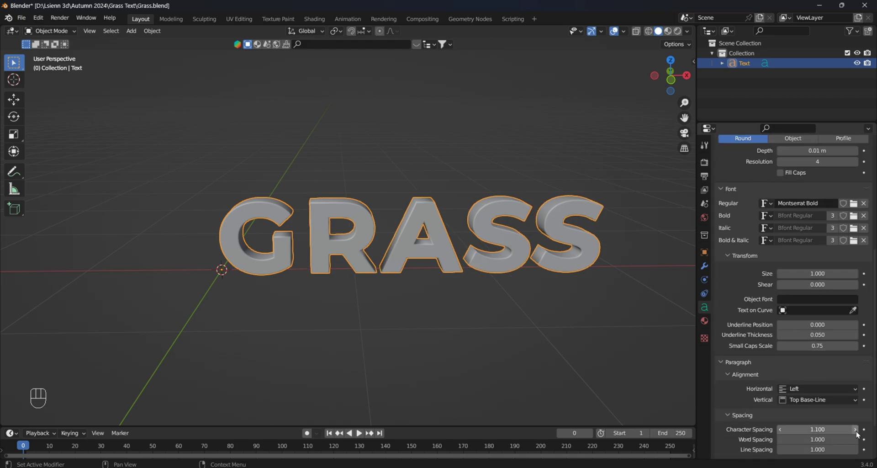
{"action": "left_click", "coordinate": [780, 429]}
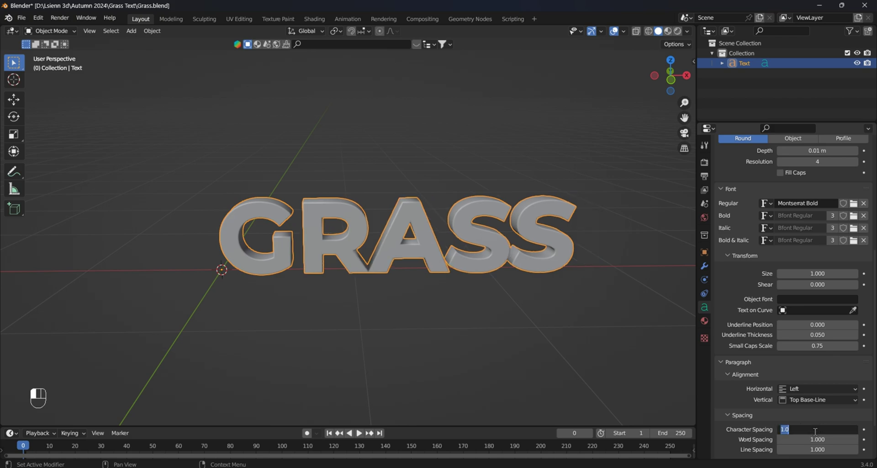
{"action": "type", "text": "1.05"}
{"action": "key", "text": "Return"}
{"action": "left_click", "coordinate": [521, 346]}
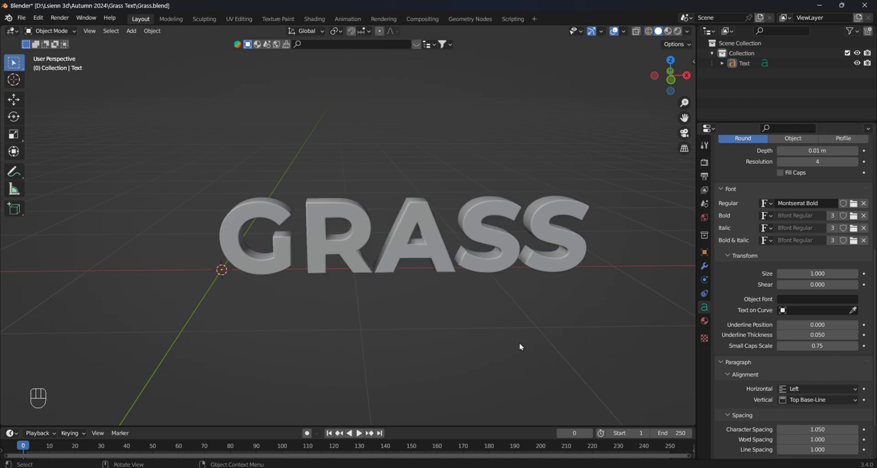
{"action": "key", "text": "KP_1"}
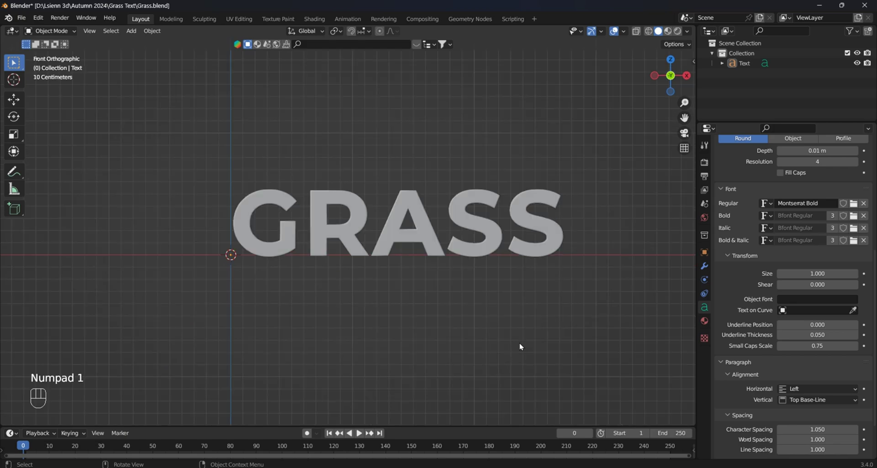
{"action": "left_click", "coordinate": [409, 231]}
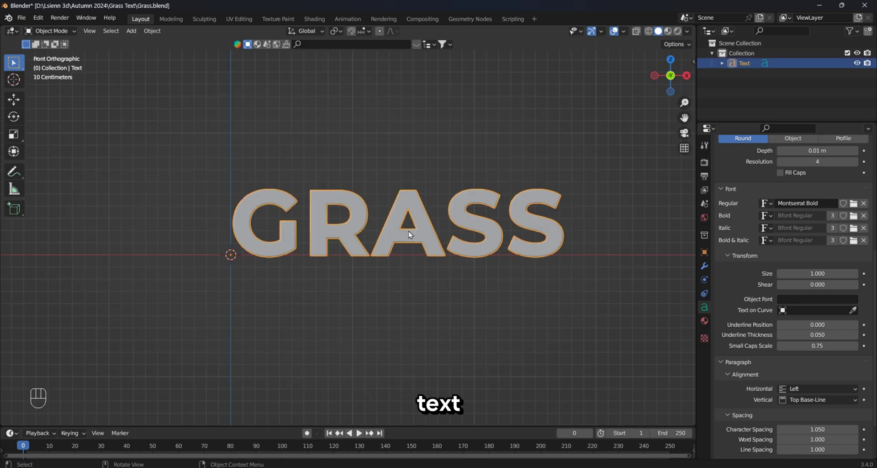
Convert the GRASS text into a mesh and briefly check it in edit mode
{"action": "right_click", "coordinate": [409, 231]}
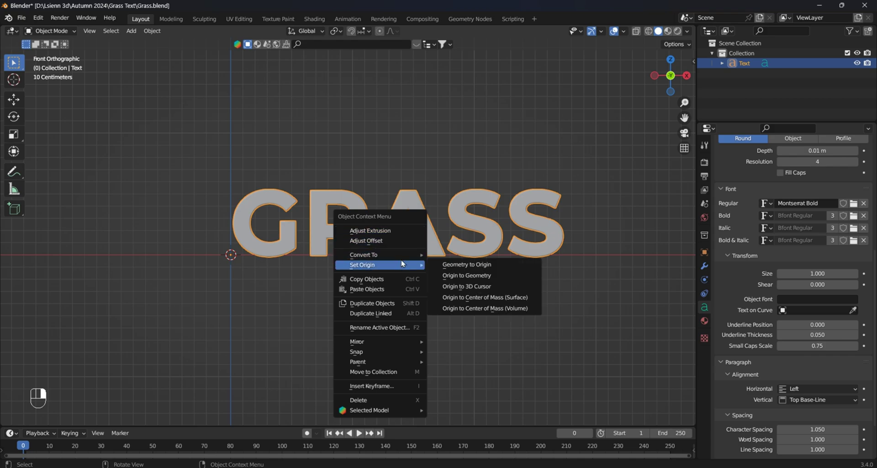
{"action": "mouse_move", "coordinate": [403, 258]}
{"action": "left_click", "coordinate": [451, 266]}
{"action": "middle_click_drag", "start_coordinate": [375, 243], "coordinate": [380, 266]}
{"action": "key", "text": "shift+a"}
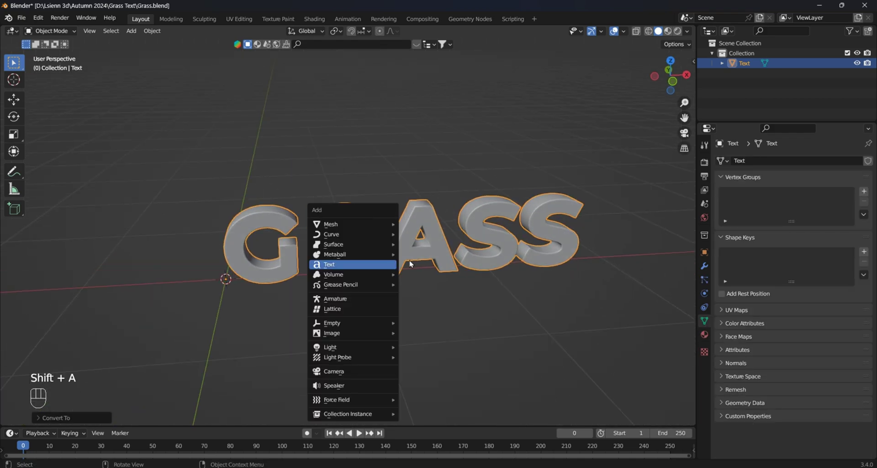
{"action": "key", "text": "Tab"}
{"action": "key", "text": "Tab"}
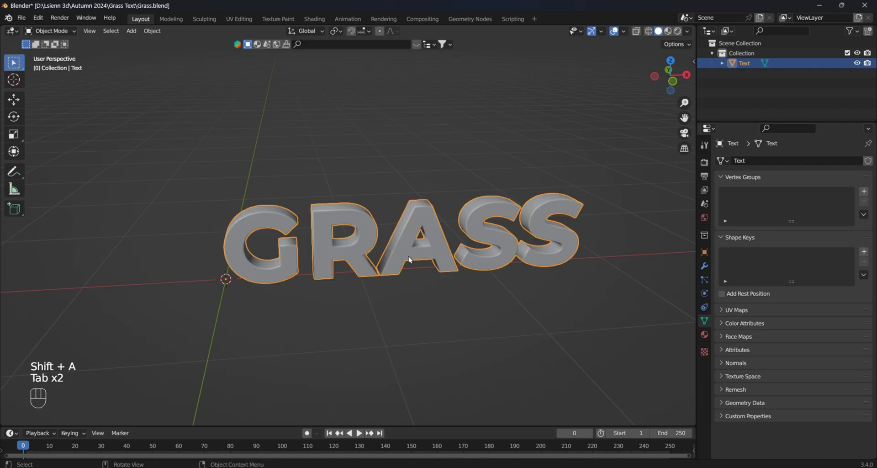
Set the mesh's origin to its geometry and apply its transforms
{"action": "right_click", "coordinate": [397, 252]}
{"action": "mouse_move", "coordinate": [397, 252]}
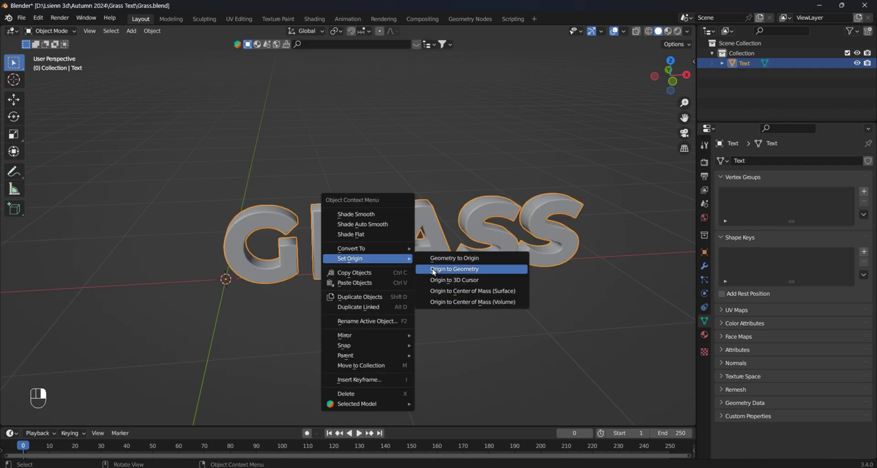
{"action": "left_click", "coordinate": [434, 270]}
{"action": "key", "text": "ctrl+a"}
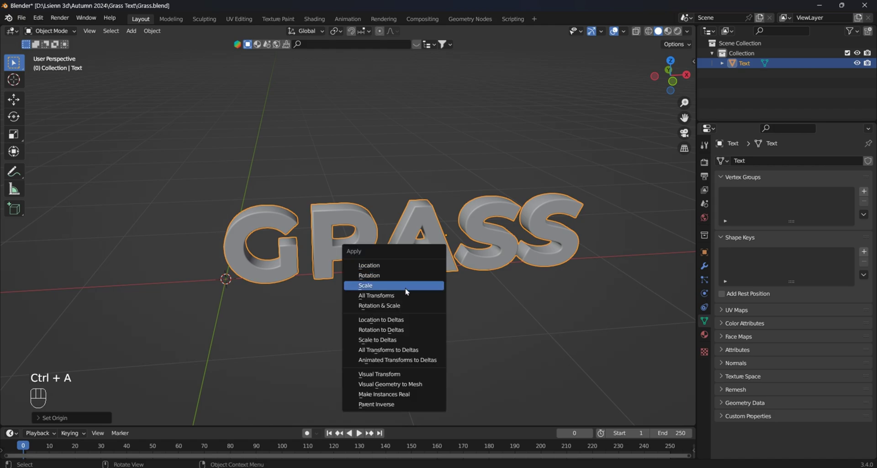
{"action": "left_click", "coordinate": [402, 297]}
Set the origin to geometry again and reselect the GRASS mesh
{"action": "right_click", "coordinate": [415, 265]}
{"action": "mouse_move", "coordinate": [415, 265]}
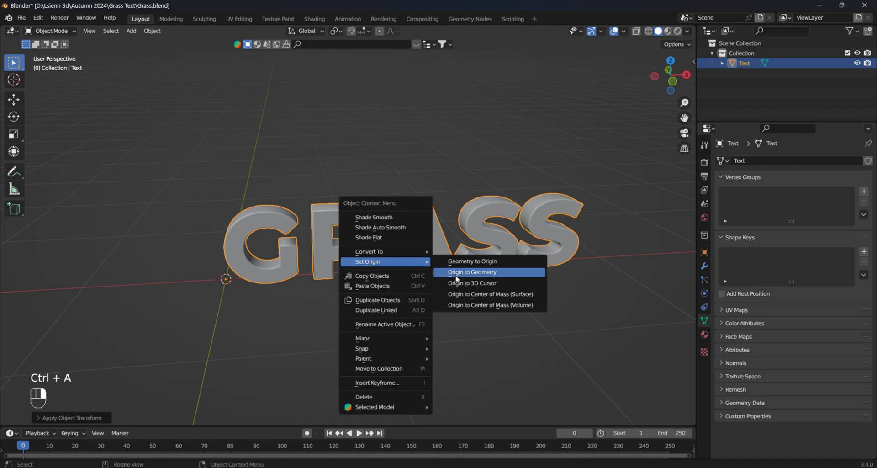
{"action": "left_click", "coordinate": [457, 273]}
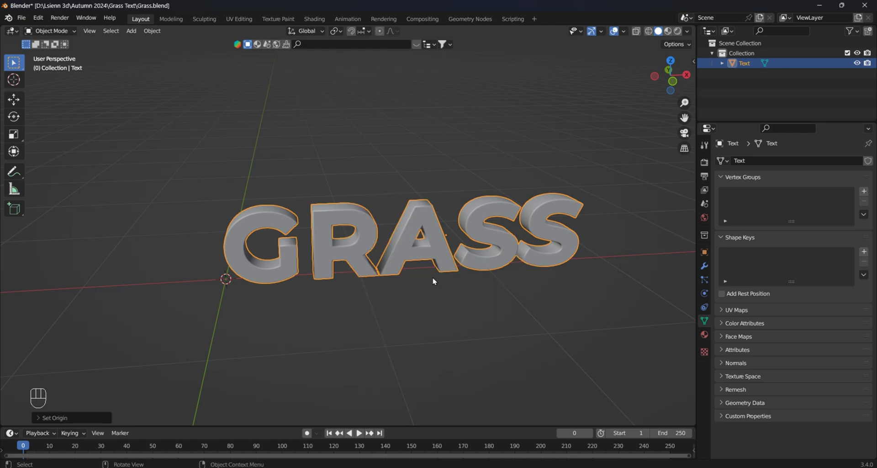
{"action": "middle_click_drag", "start_coordinate": [435, 281], "coordinate": [431, 248]}
{"action": "left_click", "coordinate": [415, 281]}
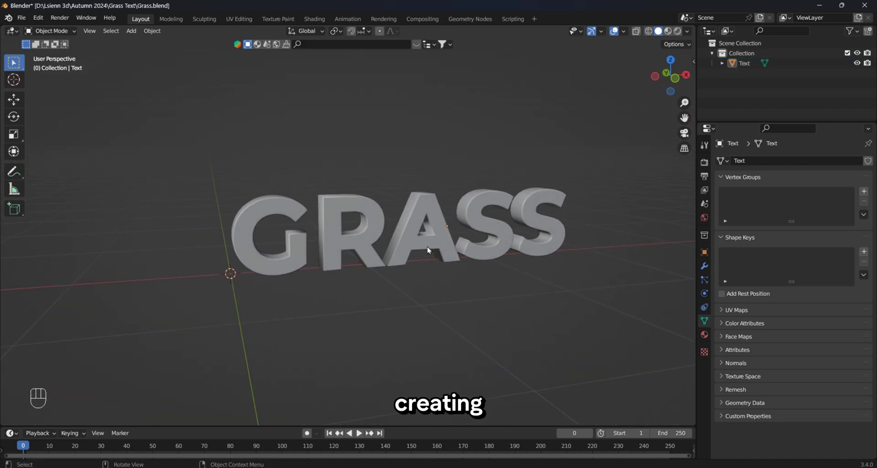
{"action": "left_click", "coordinate": [429, 249]}
Add a Hair particle system to the GRASS mesh
{"action": "left_click", "coordinate": [705, 279]}
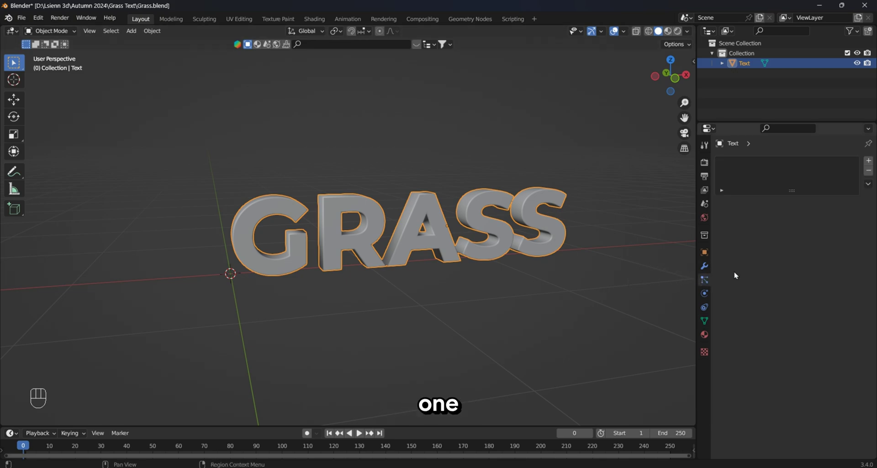
{"action": "left_click", "coordinate": [869, 161]}
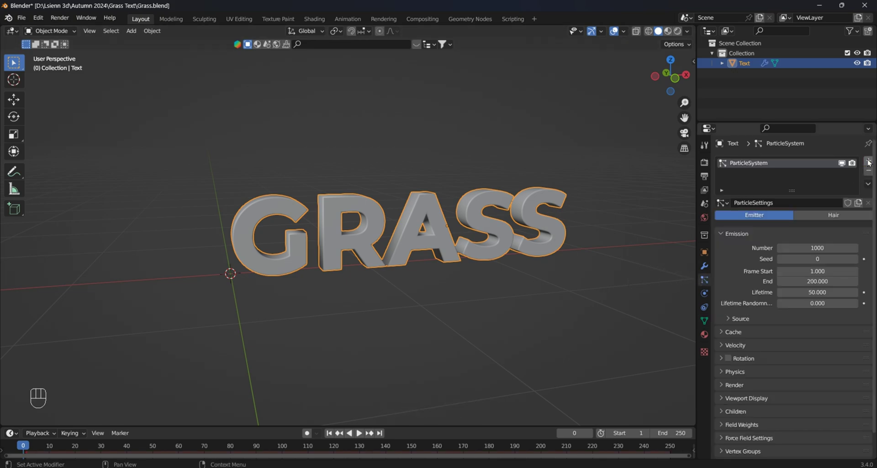
{"action": "left_click", "coordinate": [694, 187]}
{"action": "left_click_drag", "start_coordinate": [697, 186], "coordinate": [686, 186]}
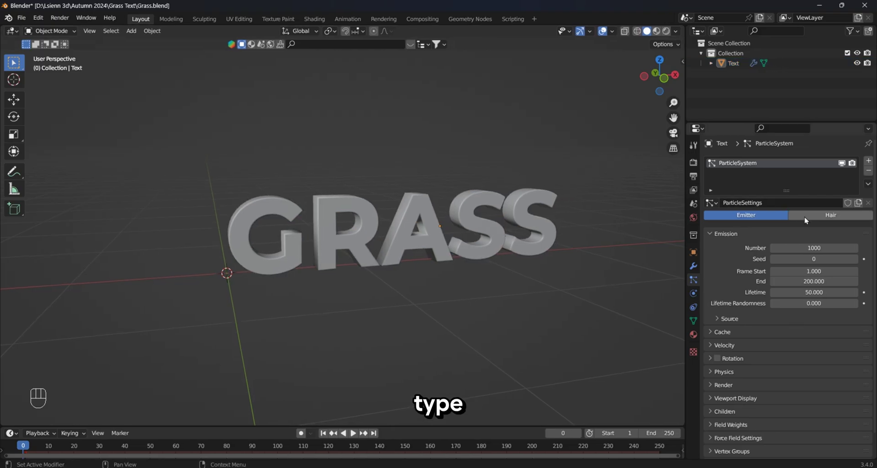
{"action": "left_click", "coordinate": [806, 216]}
{"action": "middle_click_drag", "start_coordinate": [617, 215], "coordinate": [570, 216]}
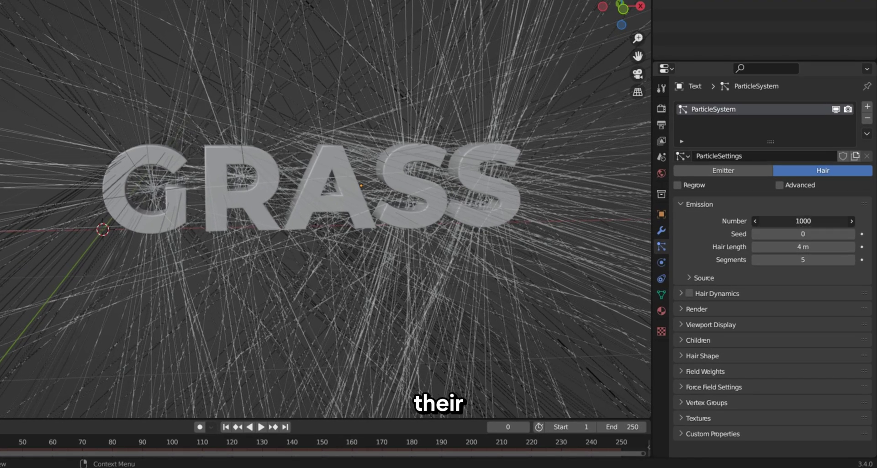
Set the hair count to 4000 and hair length to 0.04 m, saving Grass.blend
{"action": "left_click", "coordinate": [796, 223]}
{"action": "type", "text": "40"}
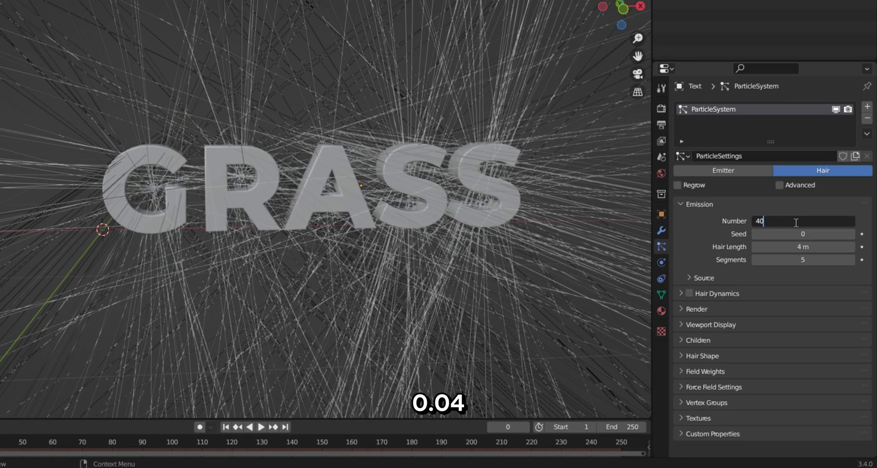
{"action": "key", "text": "Return"}
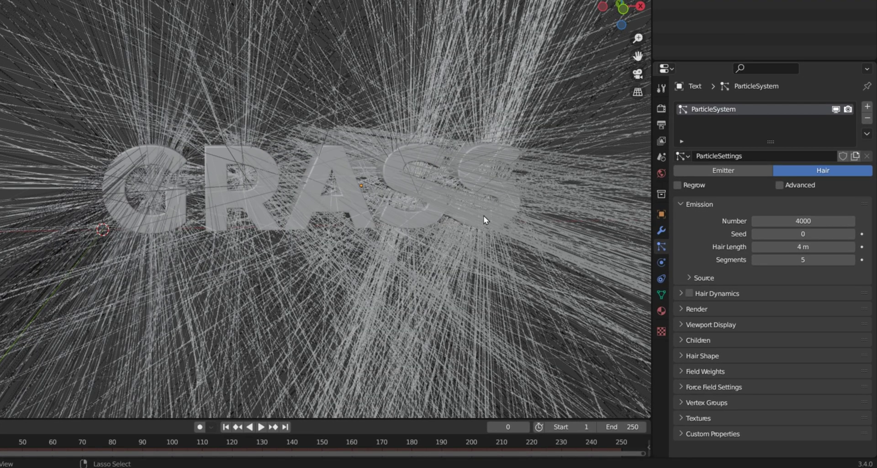
{"action": "key", "text": "ctrl+s"}
{"action": "middle_click_drag", "start_coordinate": [484, 216], "coordinate": [507, 228]}
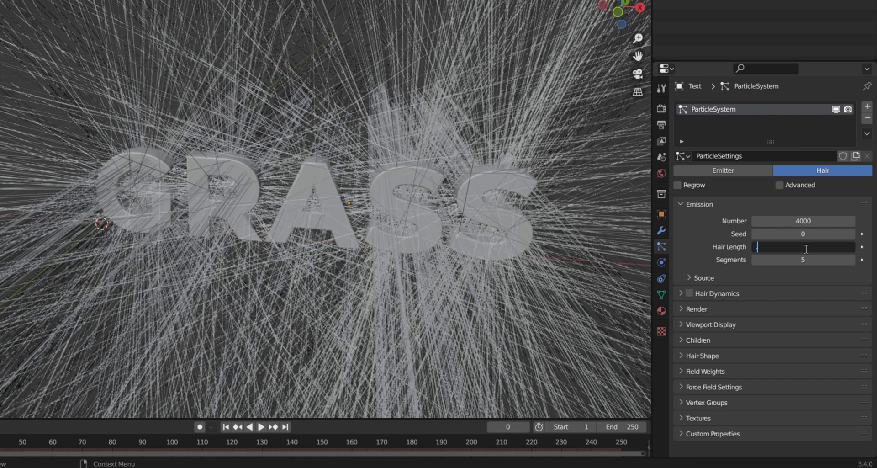
{"action": "key", "text": "Return"}
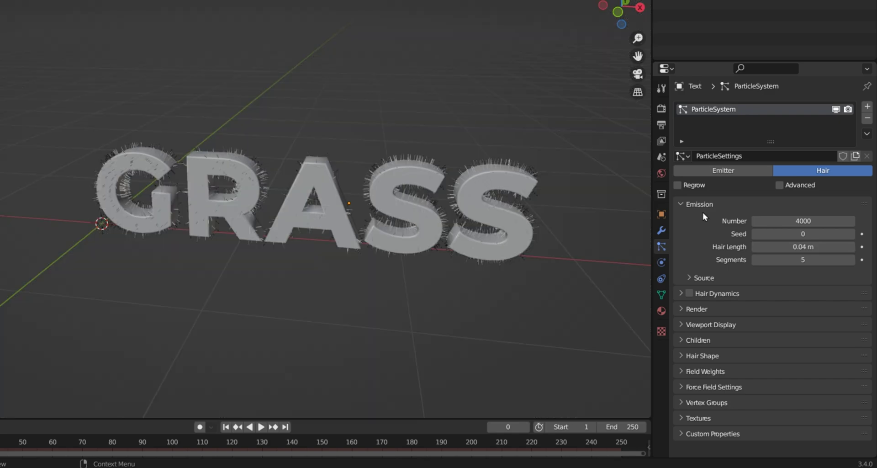
{"action": "middle_click_drag", "start_coordinate": [442, 256], "coordinate": [498, 277]}
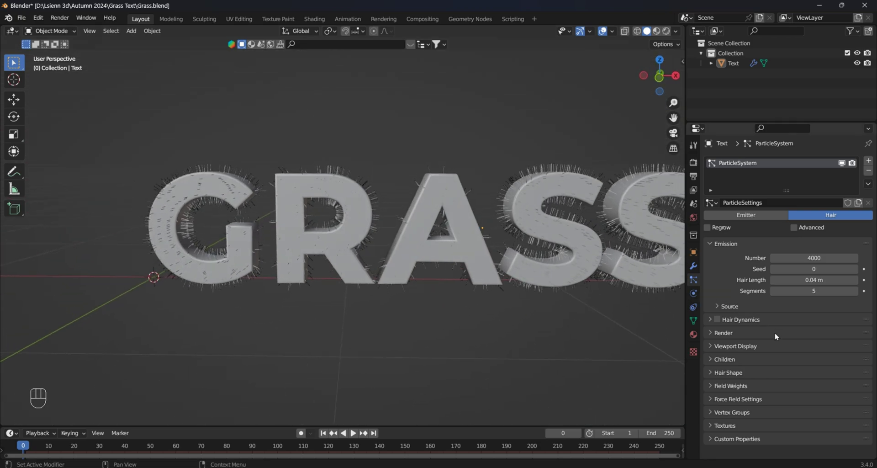
{"action": "left_click", "coordinate": [719, 332]}
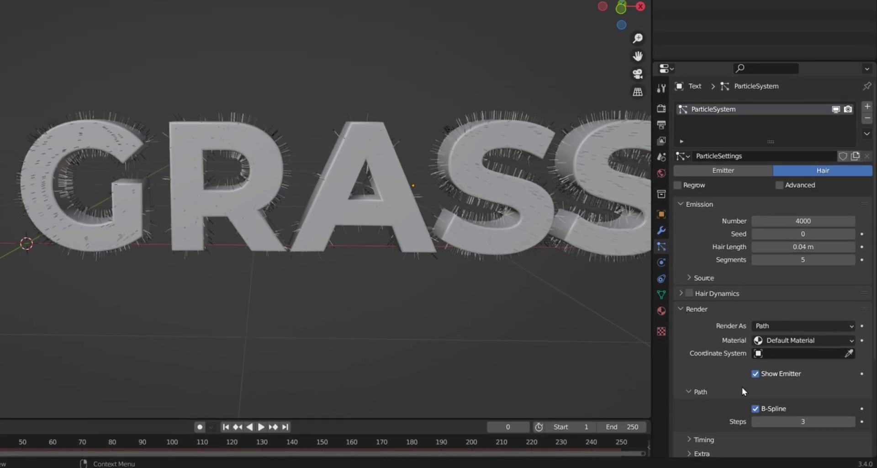
{"action": "scroll", "coordinate": [736, 379], "scroll_direction": "down", "scroll_amount": 6}
Switch child hairs to Interpolated and expand their Roughness settings
{"action": "left_click", "coordinate": [685, 356]}
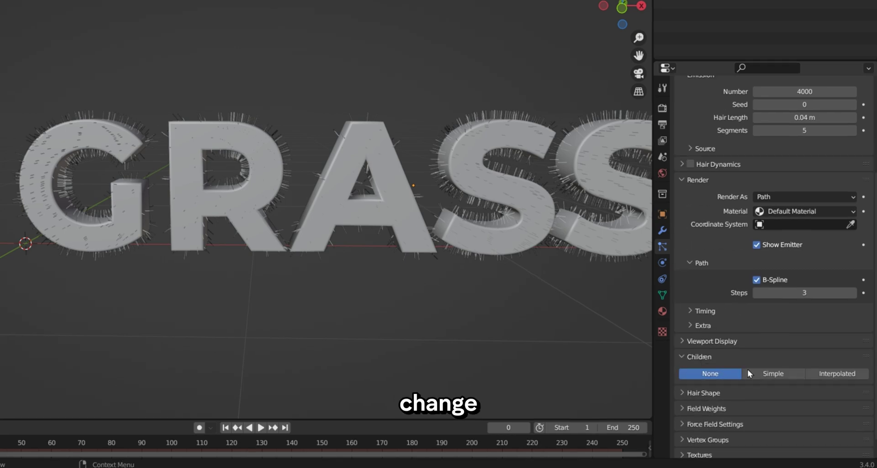
{"action": "left_click", "coordinate": [837, 374]}
{"action": "scroll", "coordinate": [811, 365], "scroll_direction": "down", "scroll_amount": 3}
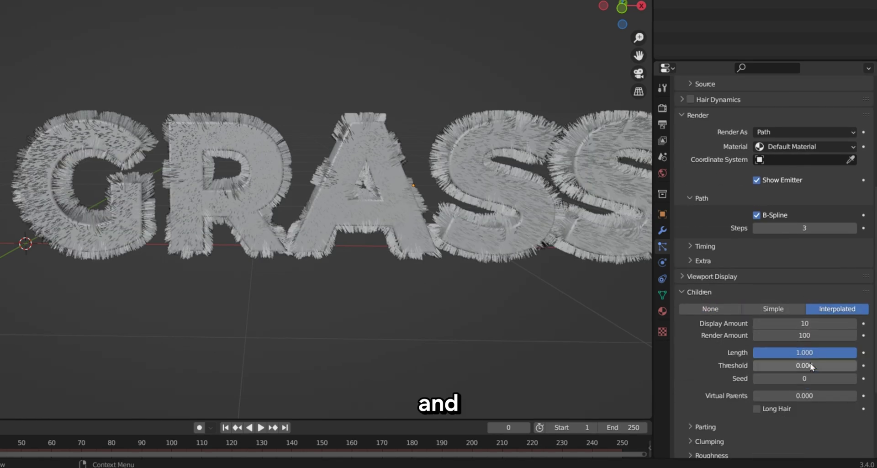
{"action": "scroll", "coordinate": [811, 366], "scroll_direction": "down", "scroll_amount": 1}
{"action": "left_click", "coordinate": [691, 434]}
{"action": "scroll", "coordinate": [747, 393], "scroll_direction": "down", "scroll_amount": 5}
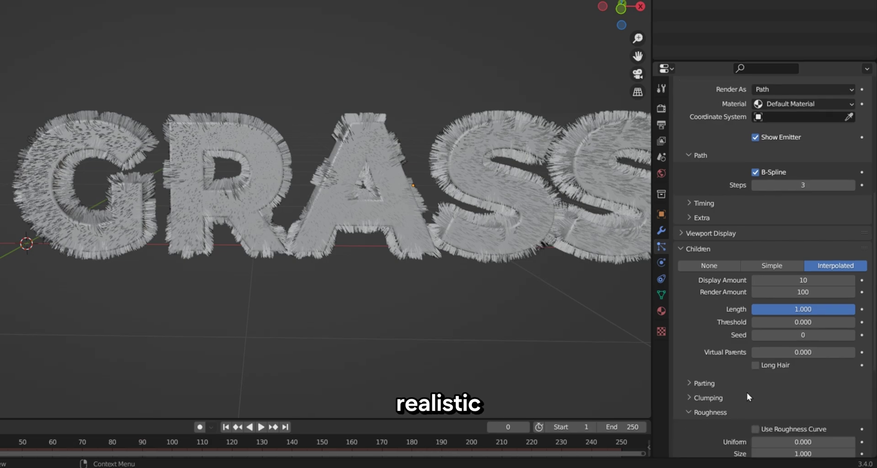
{"action": "scroll", "coordinate": [747, 393], "scroll_direction": "down", "scroll_amount": 2}
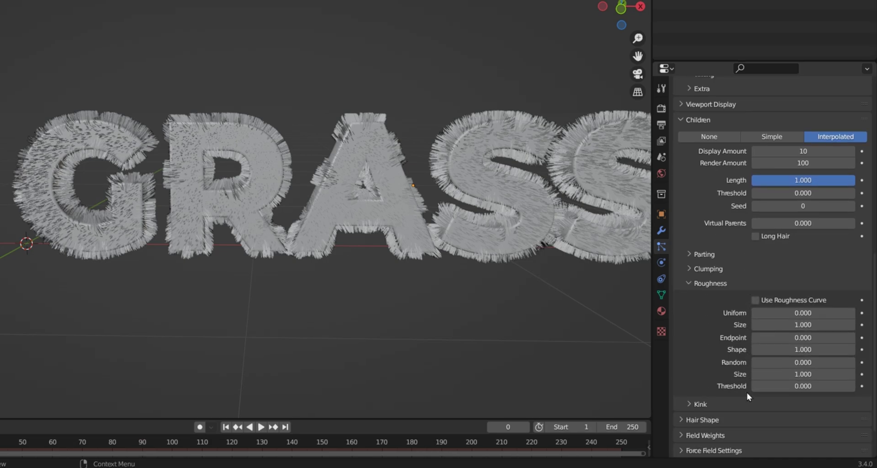
Set child roughness to uniform 0.03, endpoint 0.04 and random 0.15
{"action": "left_click", "coordinate": [808, 314]}
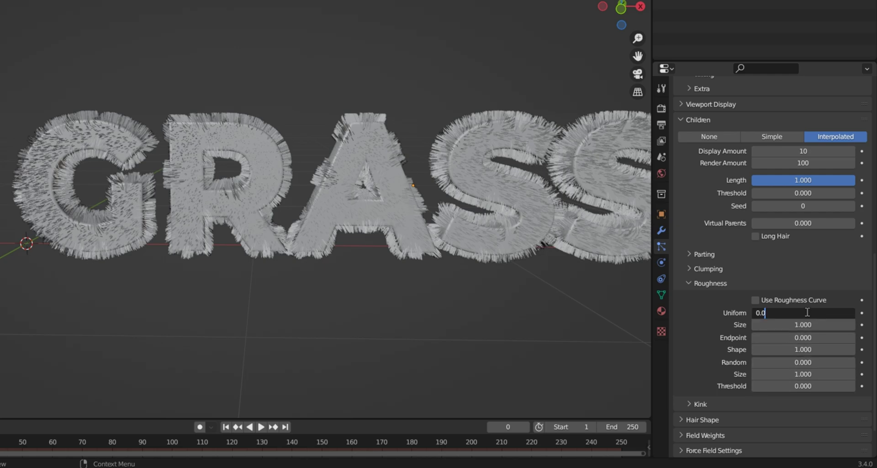
{"action": "type", "text": "5"}
{"action": "key", "text": "Return"}
{"action": "left_click", "coordinate": [804, 337]}
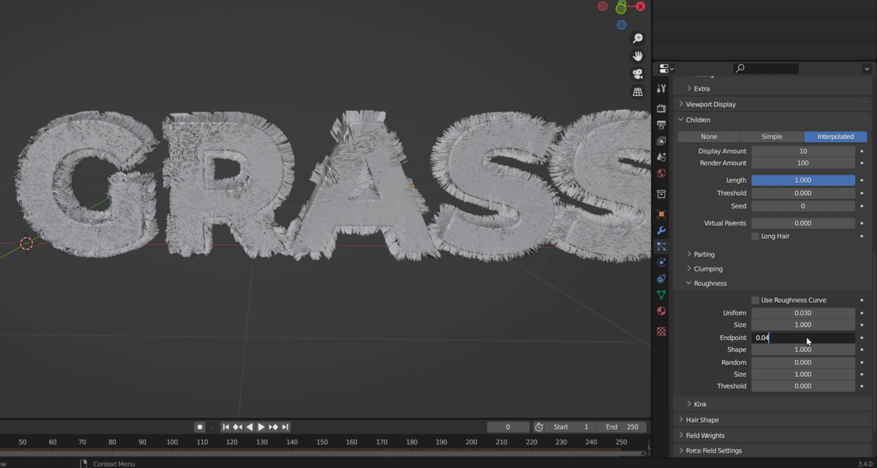
{"action": "type", "text": "4"}
{"action": "key", "text": "Return"}
{"action": "left_click", "coordinate": [804, 361]}
{"action": "type", "text": "0.15"}
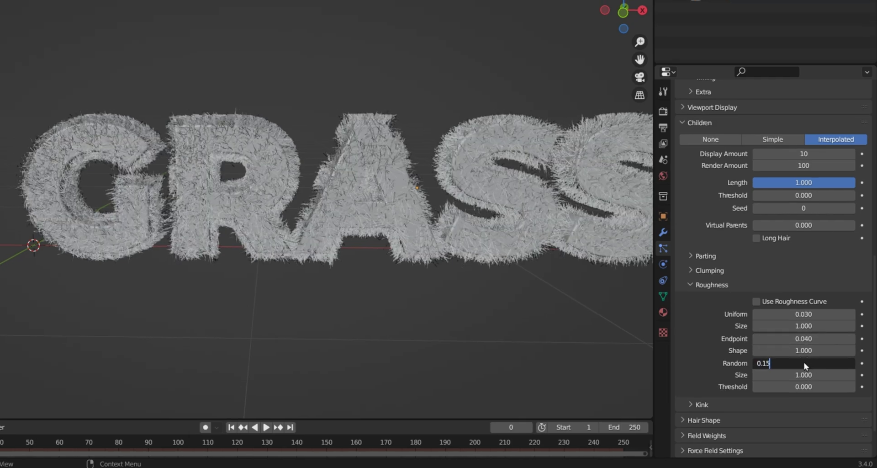
{"action": "key", "text": "Return"}
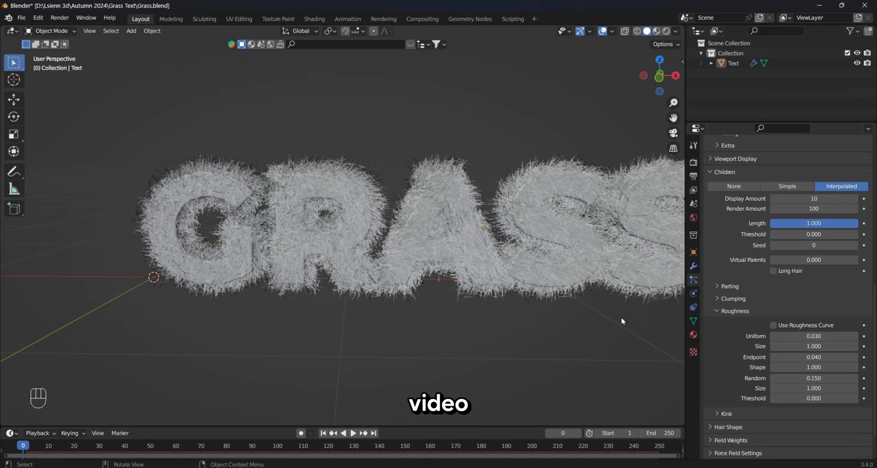
{"action": "mouse_move", "coordinate": [622, 321]}
{"action": "middle_mouse_down"}
{"action": "mouse_move", "coordinate": [552, 316]}
{"action": "mouse_move", "coordinate": [603, 307]}
{"action": "mouse_move", "coordinate": [614, 316]}
{"action": "middle_mouse_up"}
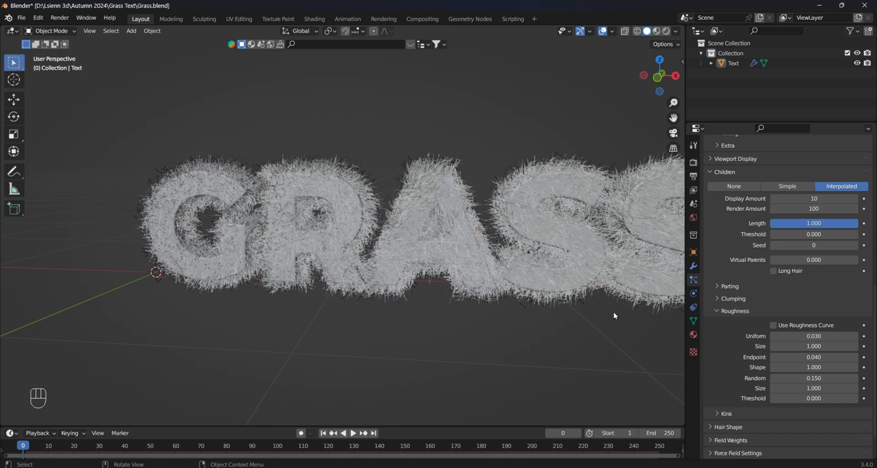
Scale the GRASS text up about 1.8 times and apply the scale
{"action": "scroll", "coordinate": [629, 309], "scroll_direction": "down", "scroll_amount": 3}
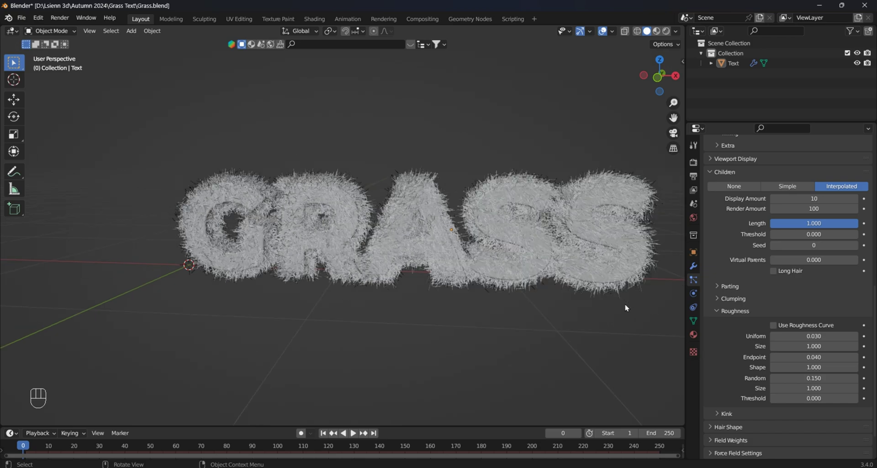
{"action": "middle_click_drag", "start_coordinate": [548, 284], "coordinate": [550, 288]}
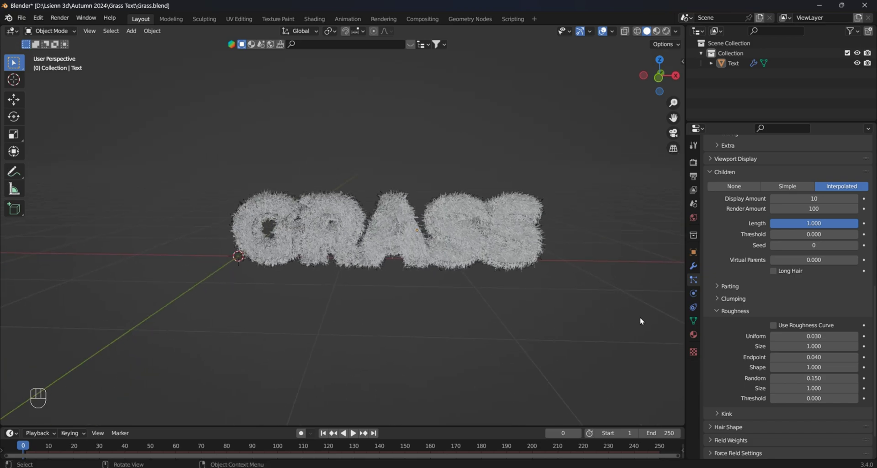
{"action": "scroll", "coordinate": [749, 369], "scroll_direction": "down", "scroll_amount": 2}
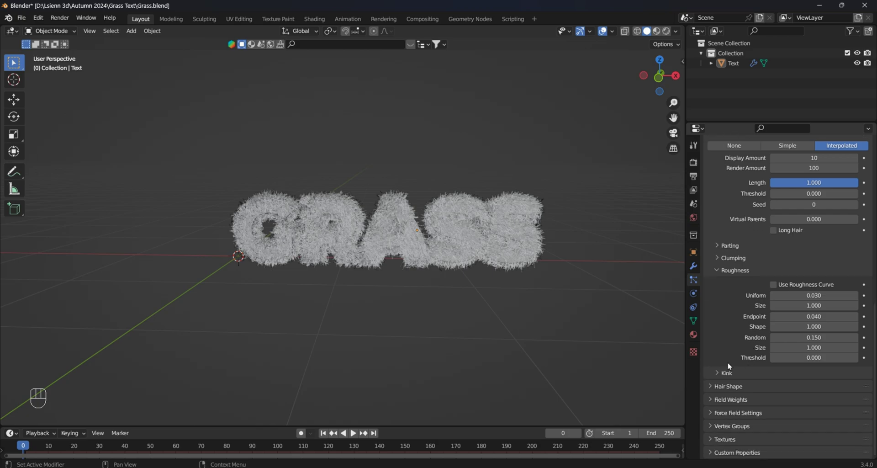
{"action": "left_click", "coordinate": [440, 241]}
{"action": "scroll", "coordinate": [441, 242], "scroll_direction": "down", "scroll_amount": 3}
{"action": "key", "text": "s"}
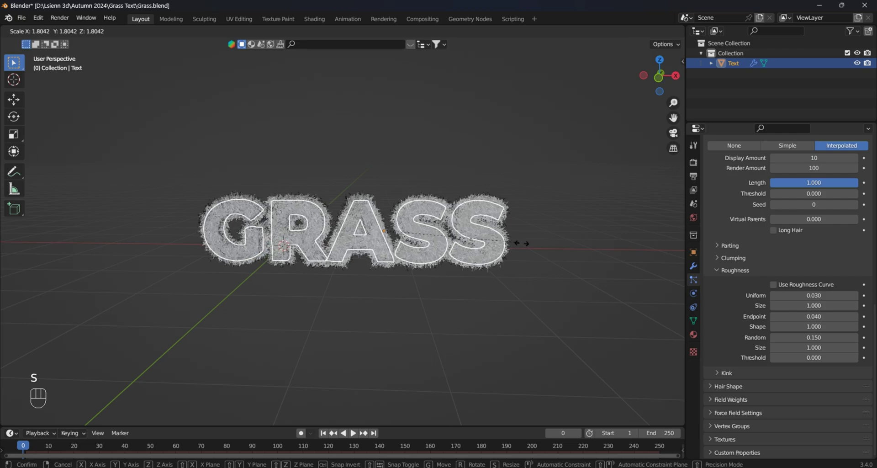
{"action": "left_click", "coordinate": [527, 245]}
{"action": "key", "text": "ctrl+a"}
{"action": "left_click", "coordinate": [471, 244]}
Set the GRASS object's origin to its geometry
{"action": "middle_click_drag", "start_coordinate": [441, 241], "coordinate": [401, 239]}
{"action": "scroll", "coordinate": [401, 240], "scroll_direction": "up", "scroll_amount": 5}
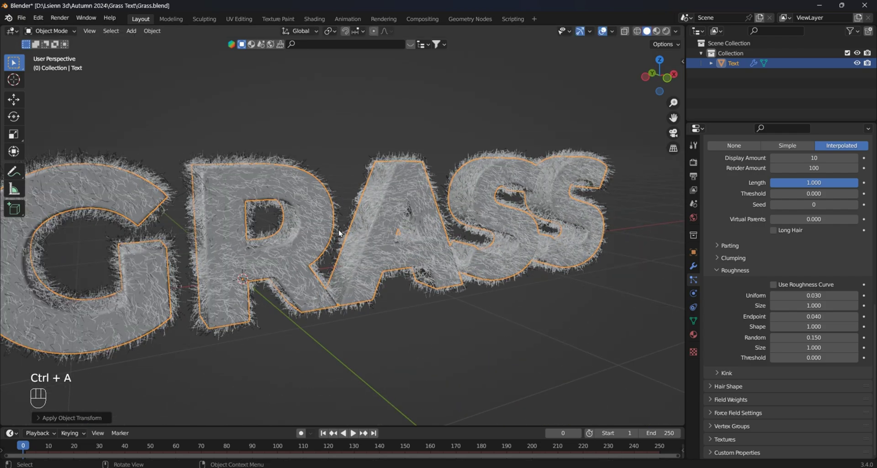
{"action": "right_click", "coordinate": [340, 232]}
{"action": "mouse_move", "coordinate": [376, 231]}
{"action": "left_click", "coordinate": [429, 238]}
From the top view, move the text about 1.34 m toward negative X to centre it
{"action": "middle_click_drag", "start_coordinate": [429, 238], "coordinate": [410, 262]}
{"action": "scroll", "coordinate": [411, 262], "scroll_direction": "down", "scroll_amount": 3}
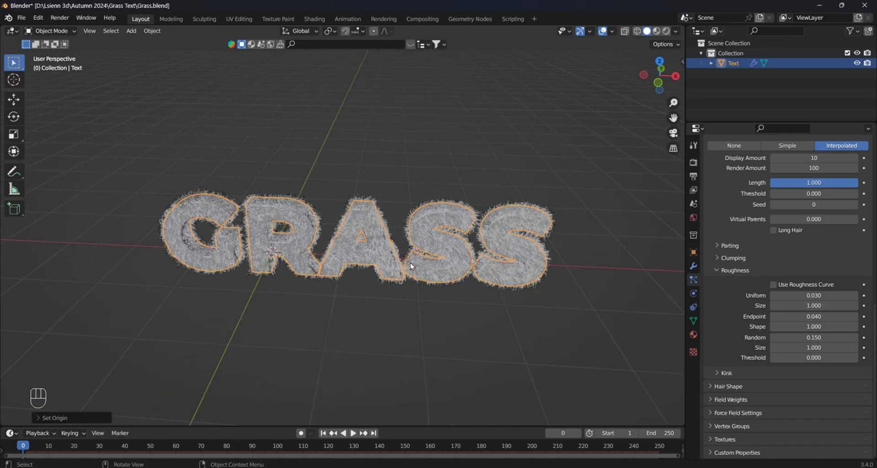
{"action": "key", "text": "KP_7"}
{"action": "key", "text": "g"}
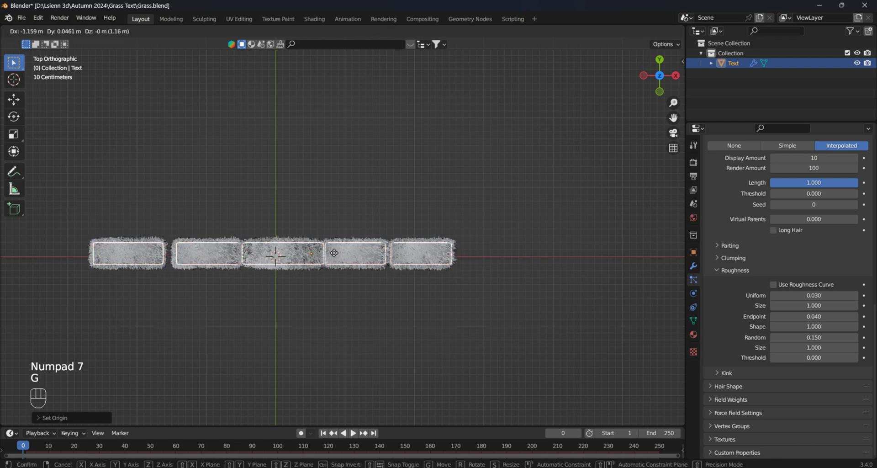
{"action": "key", "text": "x"}
{"action": "left_click", "coordinate": [338, 261]}
{"action": "middle_click_drag", "start_coordinate": [301, 289], "coordinate": [336, 217]}
{"action": "key", "text": "shift+a"}
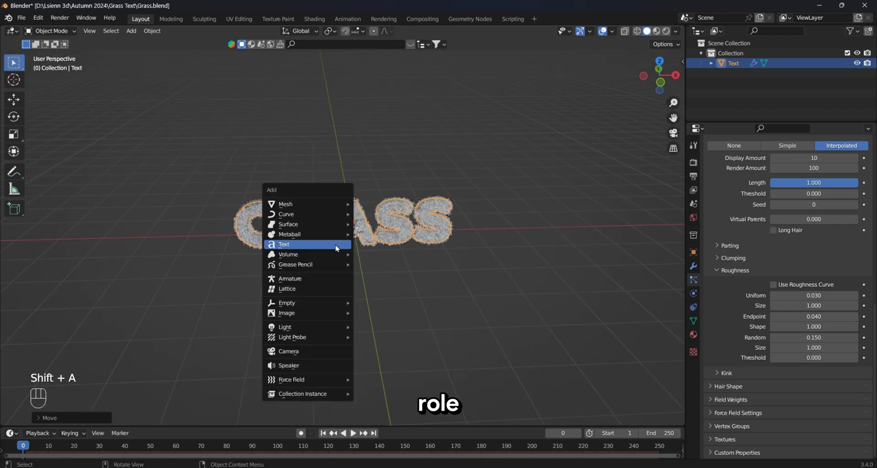
Add a plane, rotate it 90° on X to stand upright, and scale it about 1.7
{"action": "mouse_move", "coordinate": [286, 204]}
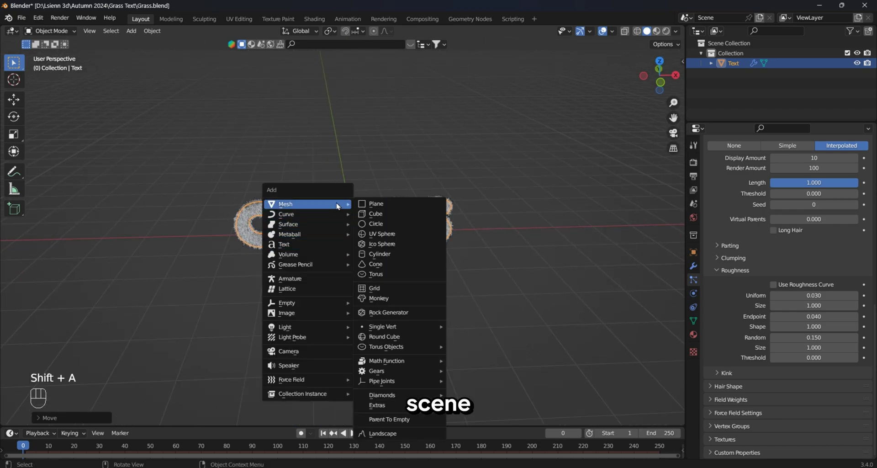
{"action": "left_click", "coordinate": [372, 200]}
{"action": "middle_click_drag", "start_coordinate": [372, 200], "coordinate": [419, 233]}
{"action": "type", "text": "rx"}
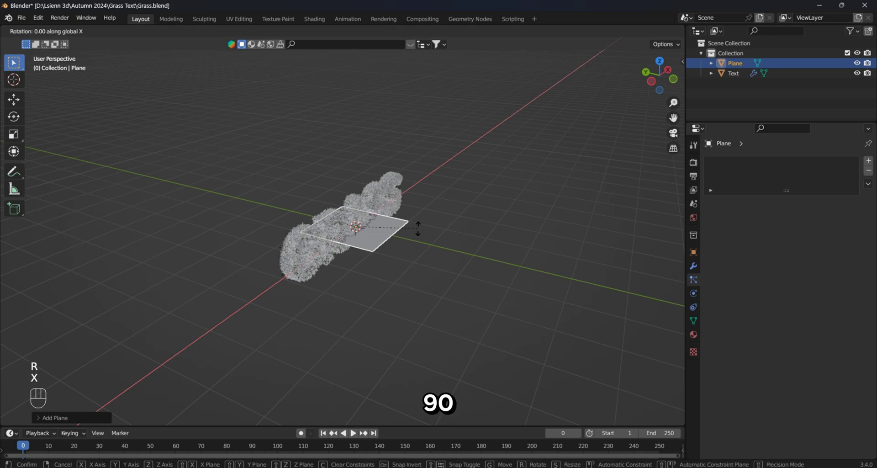
{"action": "type", "text": "90"}
{"action": "key", "text": "Return"}
{"action": "key", "text": "s"}
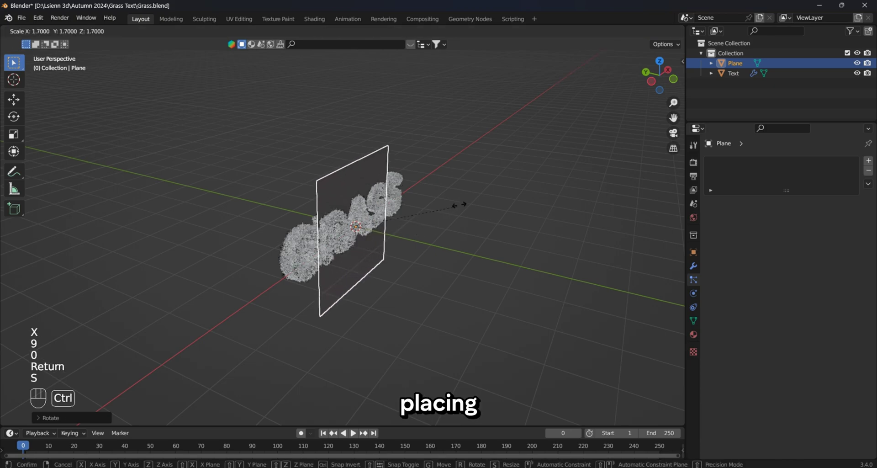
{"action": "left_click", "coordinate": [525, 172]}
Move the plane back along Y to sit behind the GRASS text
{"action": "middle_click_drag", "start_coordinate": [525, 173], "coordinate": [531, 200]}
{"action": "key", "text": "g"}
{"action": "key", "text": "x"}
{"action": "key", "text": "y"}
{"action": "left_click", "coordinate": [433, 186], "text": "ctrl"}
Enlarge the backdrop plane further while keeping its depth fixed
{"action": "mouse_move", "coordinate": [434, 185]}
{"action": "middle_mouse_down"}
{"action": "mouse_move", "coordinate": [416, 188]}
{"action": "mouse_move", "coordinate": [435, 183]}
{"action": "middle_mouse_up"}
{"action": "key", "text": "s"}
{"action": "key", "text": "x"}
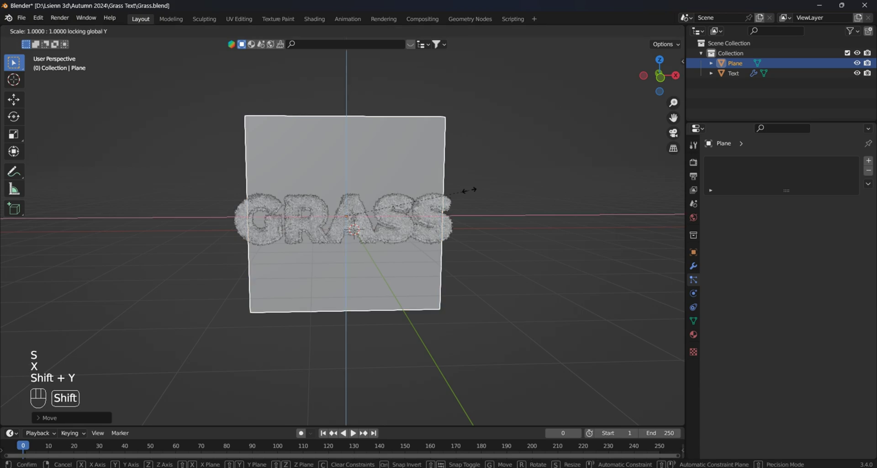
{"action": "key", "text": "ctrl"}
{"action": "left_click", "coordinate": [506, 183]}
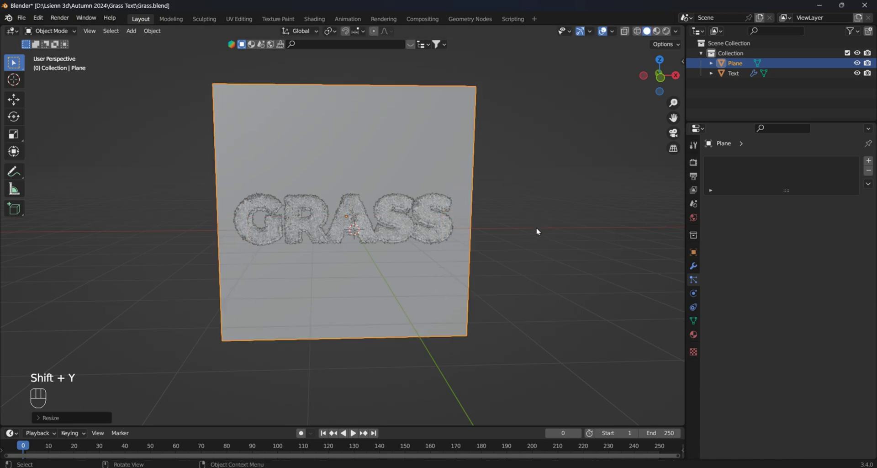
{"action": "key", "text": "KP_1"}
{"action": "mouse_move", "coordinate": [534, 222]}
{"action": "middle_mouse_down"}
{"action": "mouse_move", "coordinate": [484, 196]}
{"action": "mouse_move", "coordinate": [507, 229]}
{"action": "mouse_move", "coordinate": [518, 224]}
{"action": "middle_mouse_up"}
{"action": "middle_click_drag", "start_coordinate": [400, 221], "coordinate": [471, 213]}
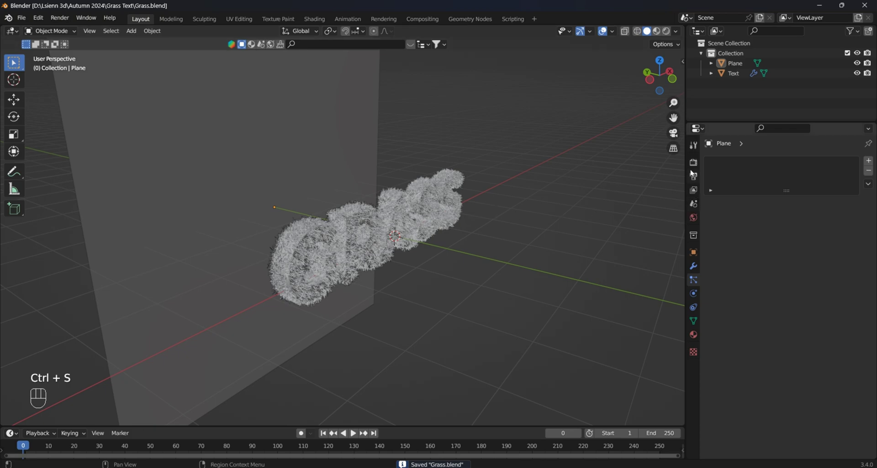
Switch the render engine to Cycles and set maximum render samples to 100
{"action": "left_click", "coordinate": [693, 165]}
{"action": "left_click", "coordinate": [836, 161]}
{"action": "left_click", "coordinate": [814, 195]}
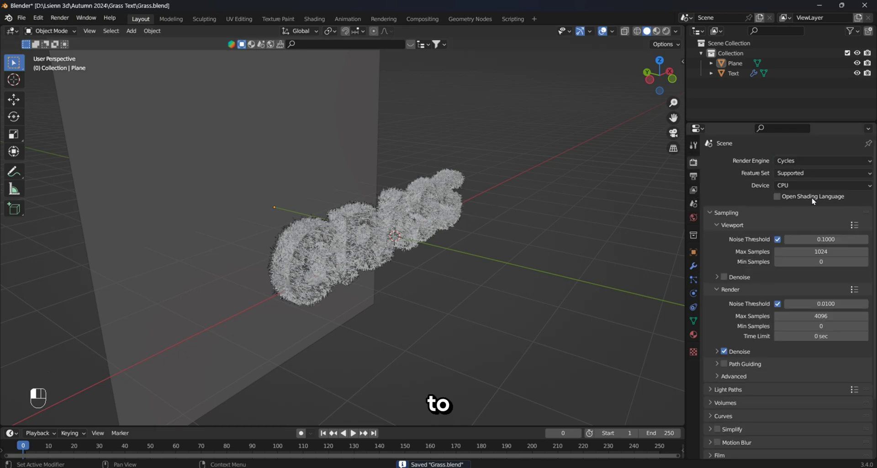
{"action": "left_click", "coordinate": [806, 315]}
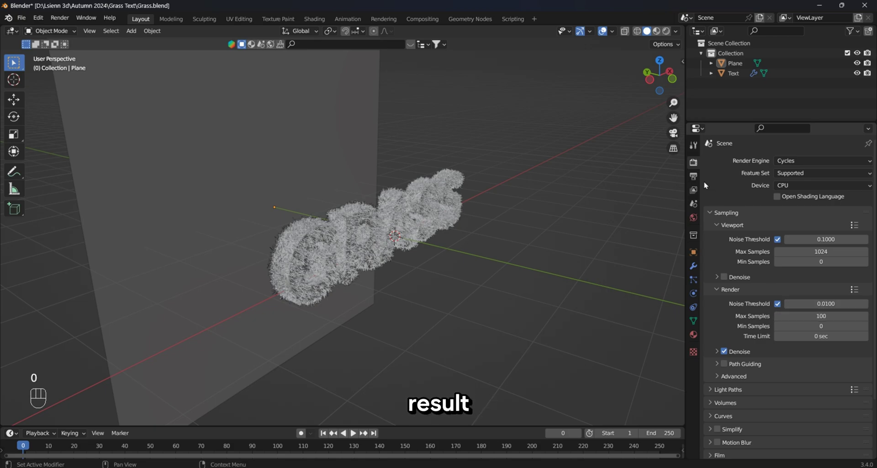
{"action": "middle_click_drag", "start_coordinate": [642, 182], "coordinate": [376, 184]}
Add a camera, clear its rotation, and move it along Y in front of the GRASS text
{"action": "key", "text": "shift+a"}
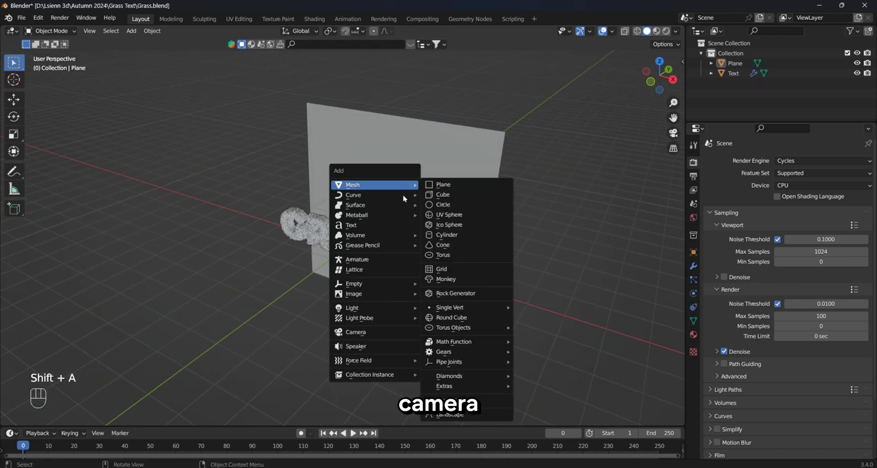
{"action": "left_click", "coordinate": [376, 332]}
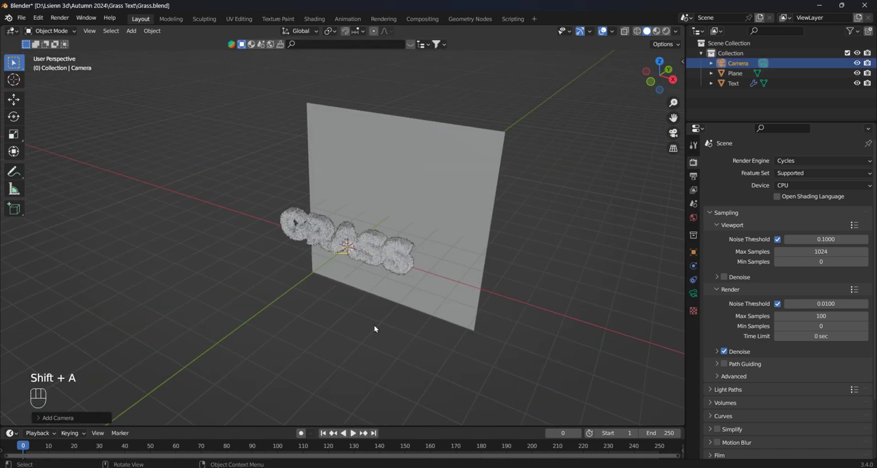
{"action": "middle_click_drag", "start_coordinate": [325, 264], "coordinate": [371, 252]}
{"action": "key", "text": "alt+r"}
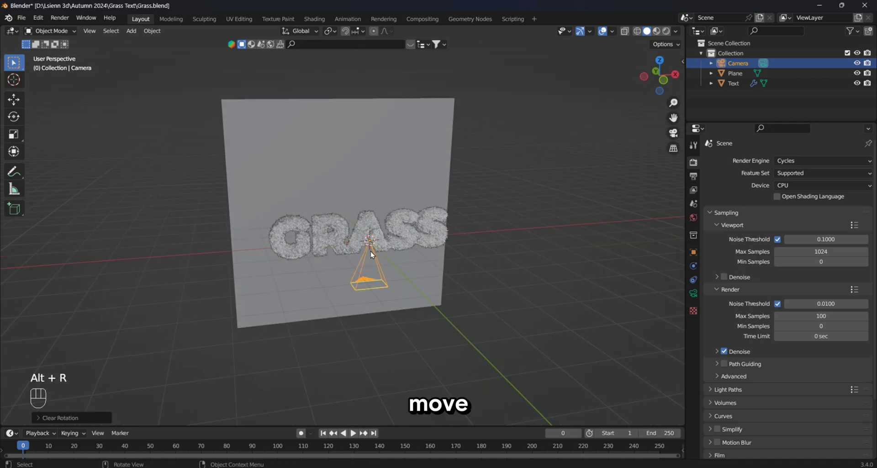
{"action": "middle_click_drag", "start_coordinate": [421, 287], "coordinate": [346, 135], "text": "shift"}
{"action": "key", "text": "KP_7"}
{"action": "key", "text": "g"}
{"action": "key", "text": "y"}
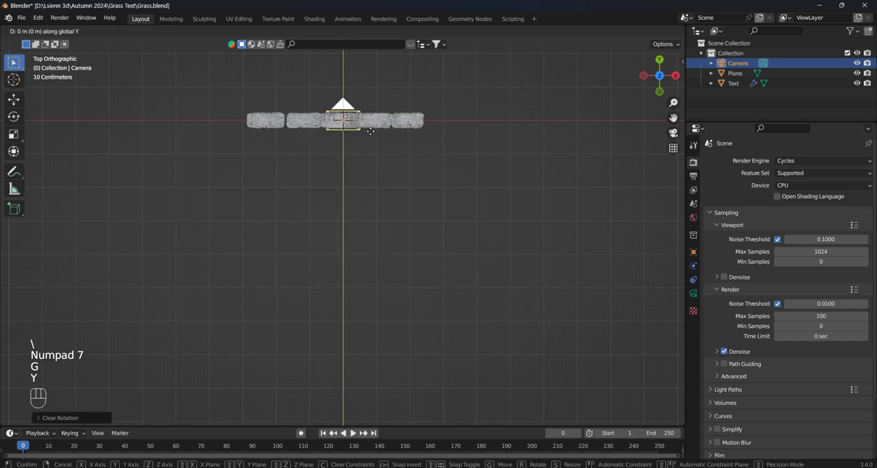
{"action": "left_click", "coordinate": [371, 365]}
Tilt the camera 90° on X to face the text and look through it
{"action": "middle_click_drag", "start_coordinate": [390, 345], "coordinate": [468, 212], "text": "shift"}
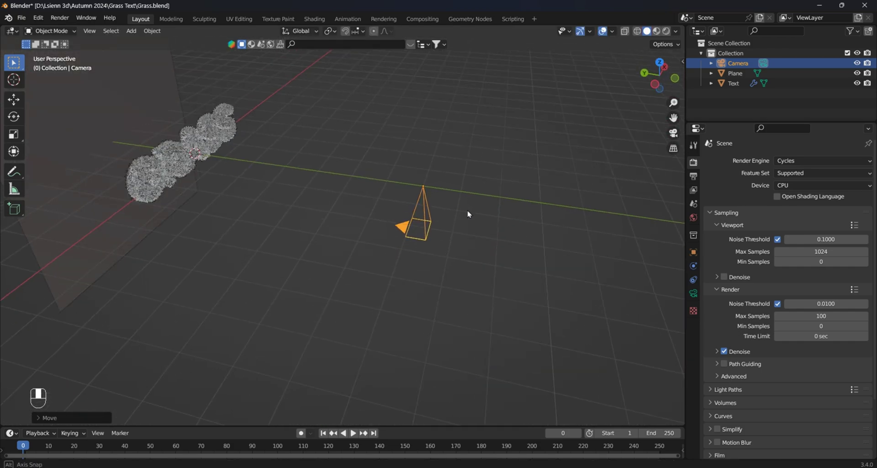
{"action": "type", "text": "rx90"}
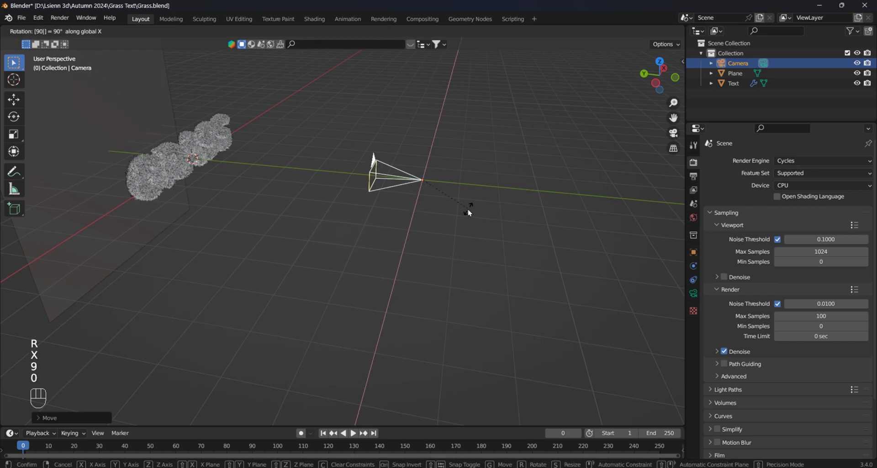
{"action": "key", "text": "Return"}
{"action": "key", "text": "KP_0"}
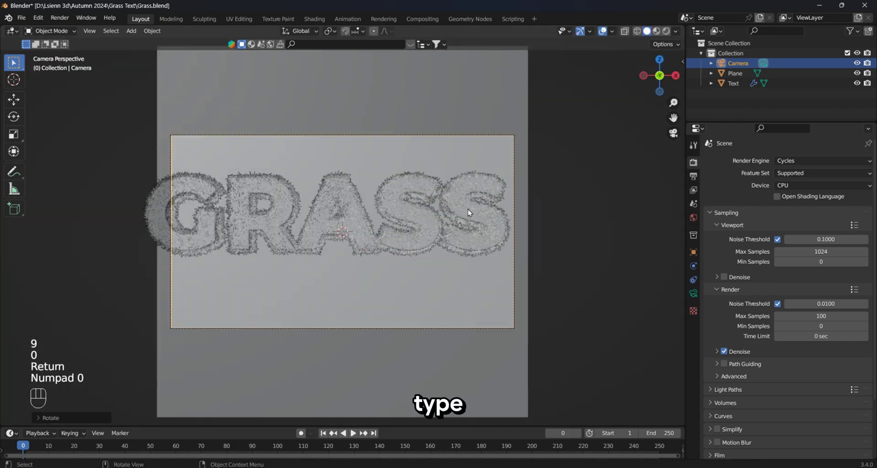
Switch the camera's lens type to Orthographic at scale 6
{"action": "left_click", "coordinate": [693, 293]}
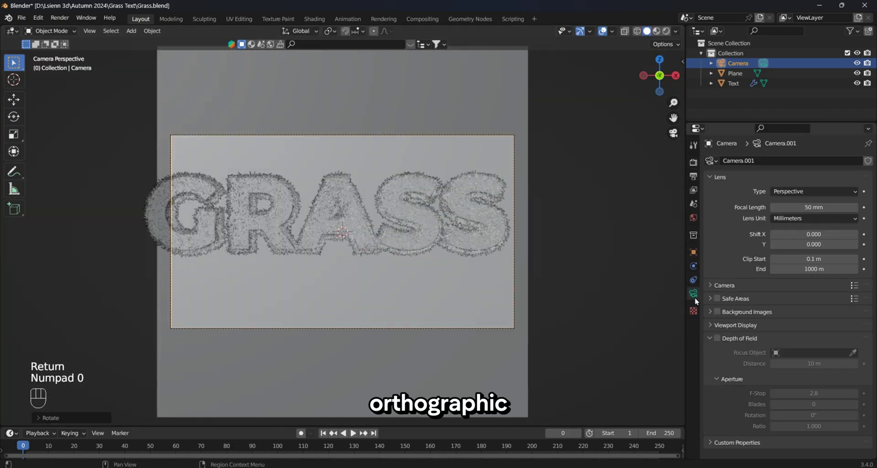
{"action": "left_click", "coordinate": [803, 197]}
{"action": "left_click", "coordinate": [799, 213]}
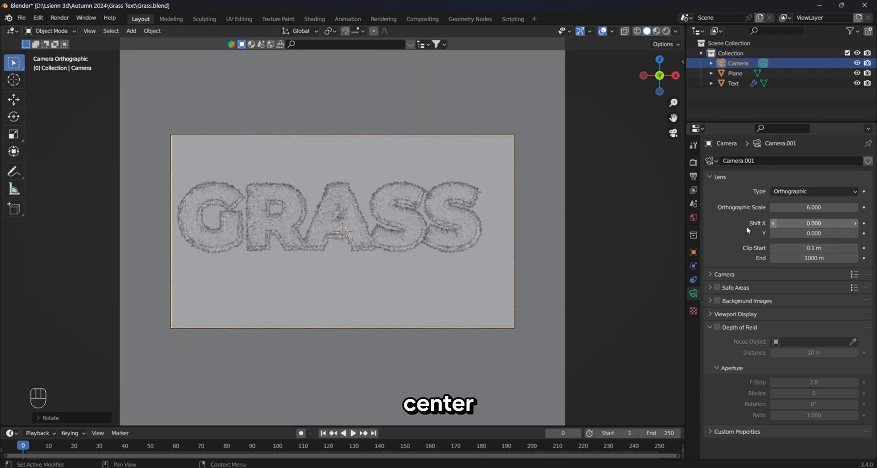
Shift the camera along X and then Z so the GRASS text sits centred in frame
{"action": "key", "text": "g"}
{"action": "key", "text": "x"}
{"action": "key", "text": "ctrl"}
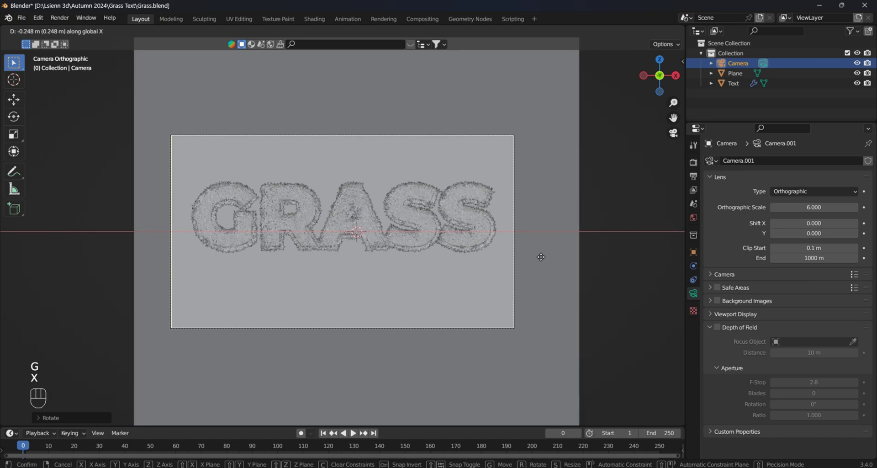
{"action": "left_click", "coordinate": [541, 256]}
{"action": "key", "text": "g"}
{"action": "key", "text": "z"}
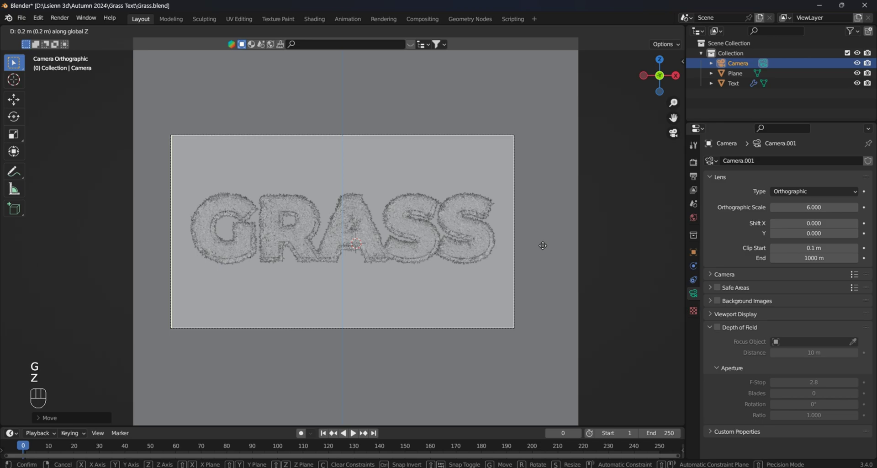
{"action": "left_click", "coordinate": [543, 245]}
{"action": "middle_click_drag", "start_coordinate": [500, 244], "coordinate": [525, 253]}
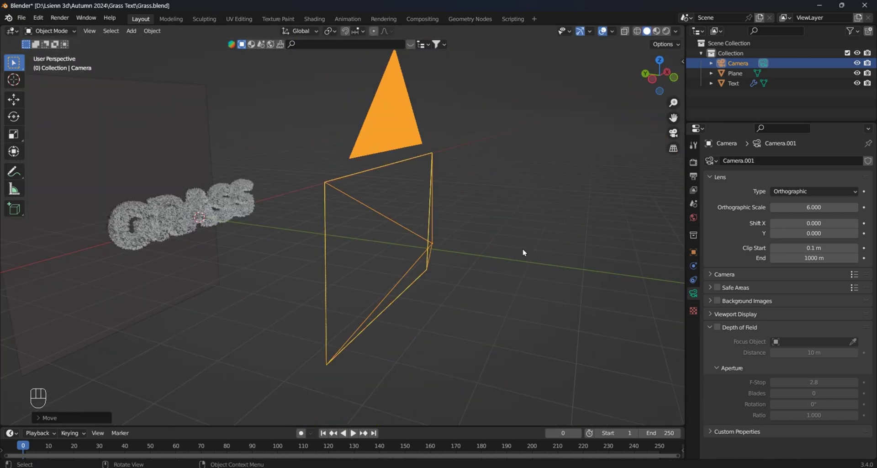
{"action": "left_click", "coordinate": [693, 190]}
Set Output resolution X to 3840 and Y to 2160, then return to the camera view
{"action": "left_click", "coordinate": [693, 175]}
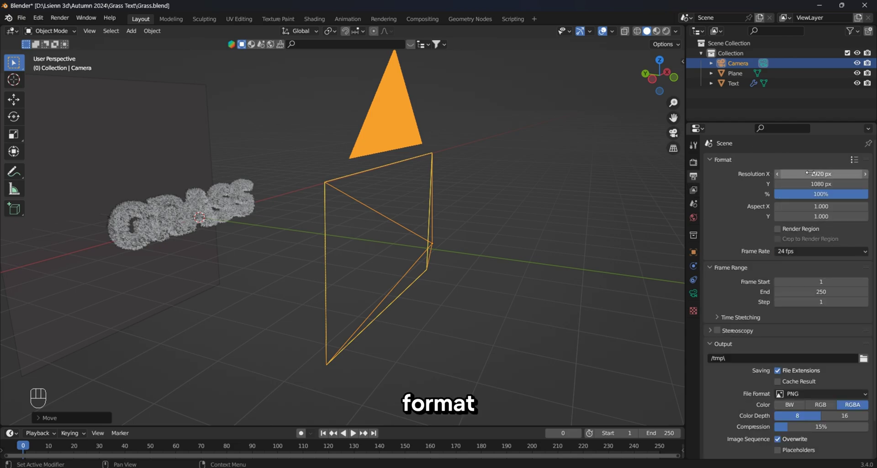
{"action": "left_click", "coordinate": [810, 174]}
{"action": "type", "text": "3840"}
{"action": "key", "text": "BackSpace"}
{"action": "key", "text": "BackSpace"}
{"action": "key", "text": "BackSpace"}
{"action": "type", "text": "840"}
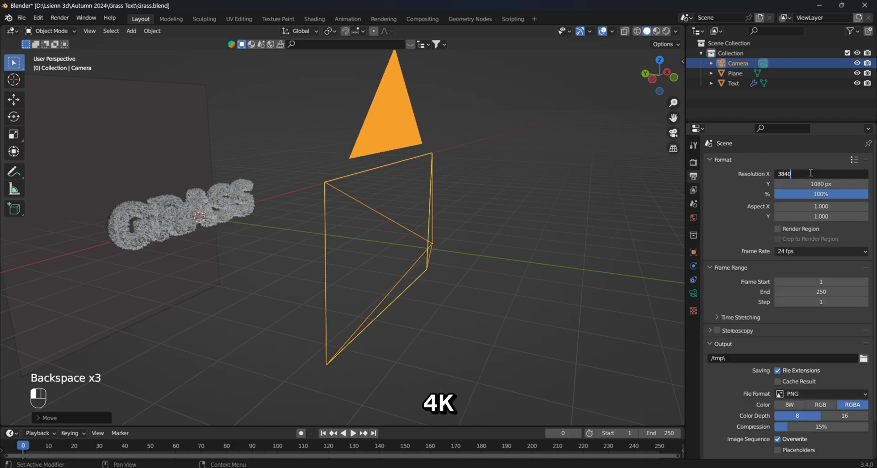
{"action": "key", "text": "Return"}
{"action": "left_click", "coordinate": [811, 182]}
{"action": "type", "text": "2160"}
{"action": "key", "text": "Return"}
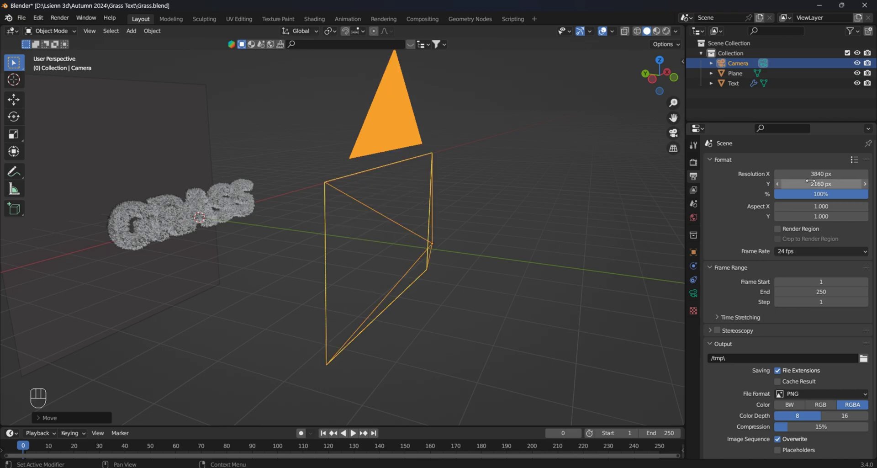
{"action": "key", "text": "KP_0"}
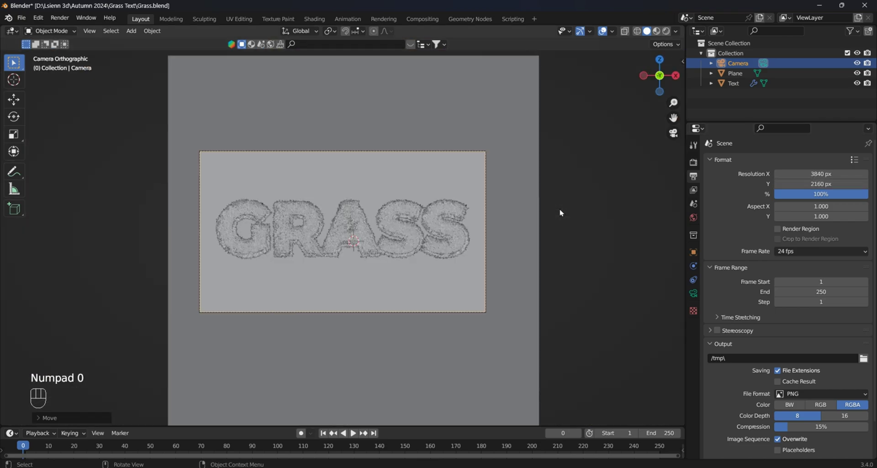
{"action": "scroll", "coordinate": [480, 218], "scroll_direction": "up", "scroll_amount": 2}
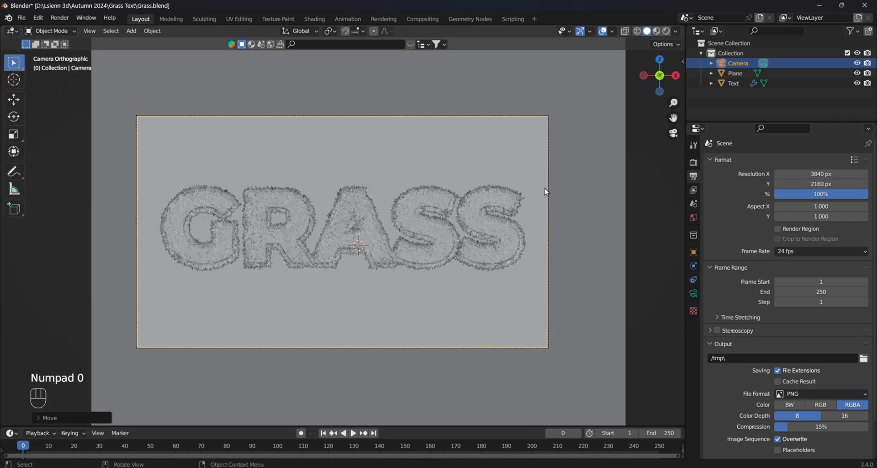
Frame the GRASS text, orbit out to see plane, text and camera, then save Grass.blend
{"action": "left_click", "coordinate": [563, 175]}
{"action": "middle_click_drag", "start_coordinate": [563, 175], "coordinate": [495, 196]}
{"action": "left_click", "coordinate": [564, 172]}
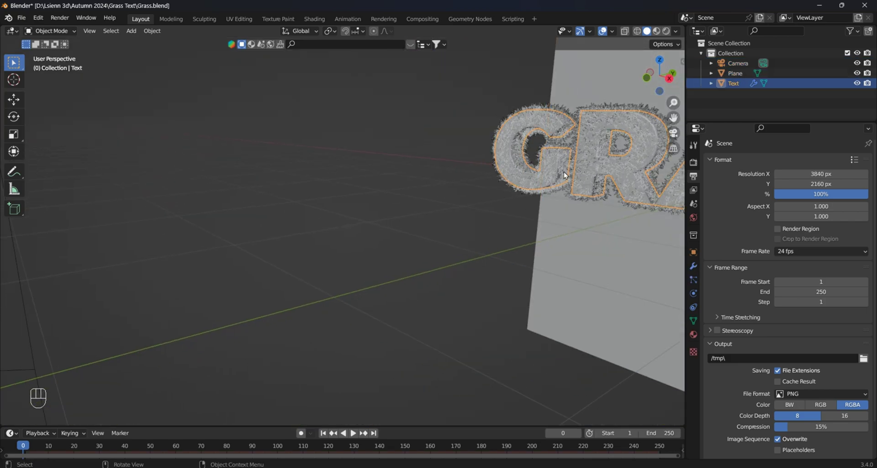
{"action": "key", "text": "KP_Decimal"}
{"action": "scroll", "coordinate": [564, 171], "scroll_direction": "down", "scroll_amount": 3}
{"action": "middle_click_drag", "start_coordinate": [564, 172], "coordinate": [456, 216]}
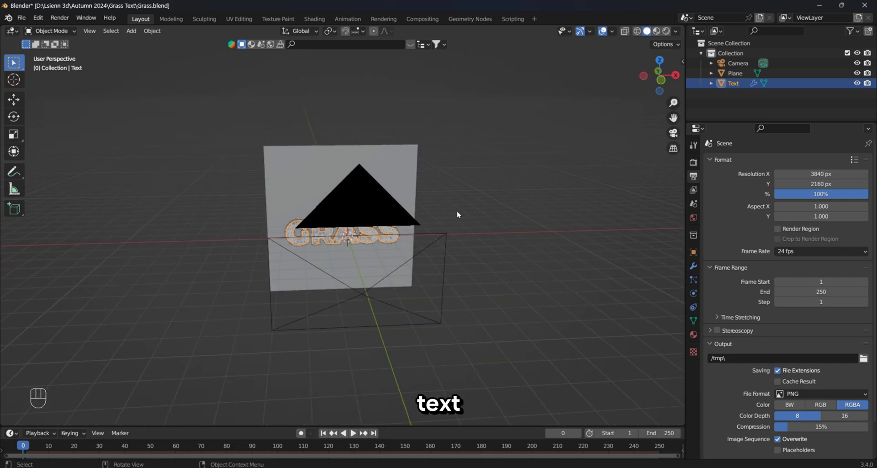
{"action": "left_click", "coordinate": [456, 215]}
{"action": "key", "text": "ctrl+s"}
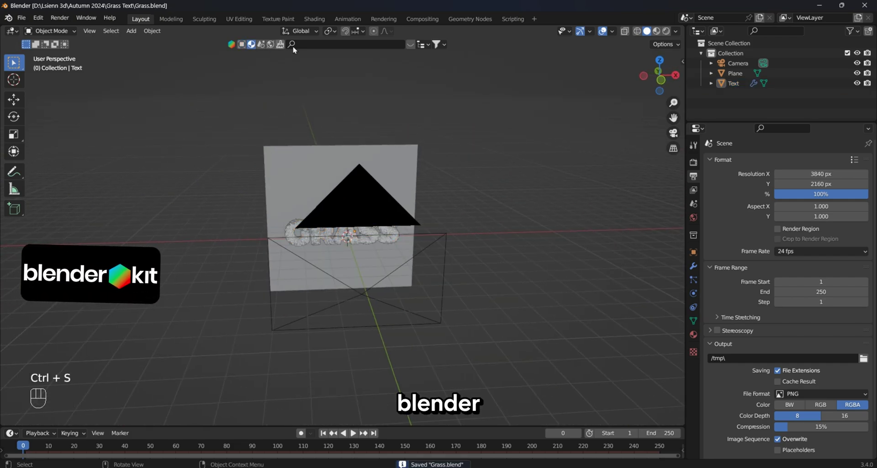
{"action": "left_click", "coordinate": [297, 44]}
Search BlenderKit for 'grass' and drag a grass material thumbnail onto the GRASS text
{"action": "type", "text": "grass"}
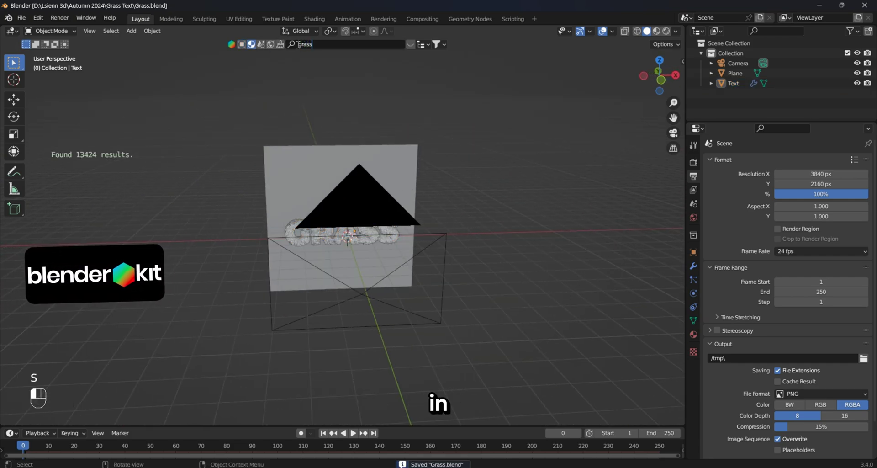
{"action": "key", "text": "Return"}
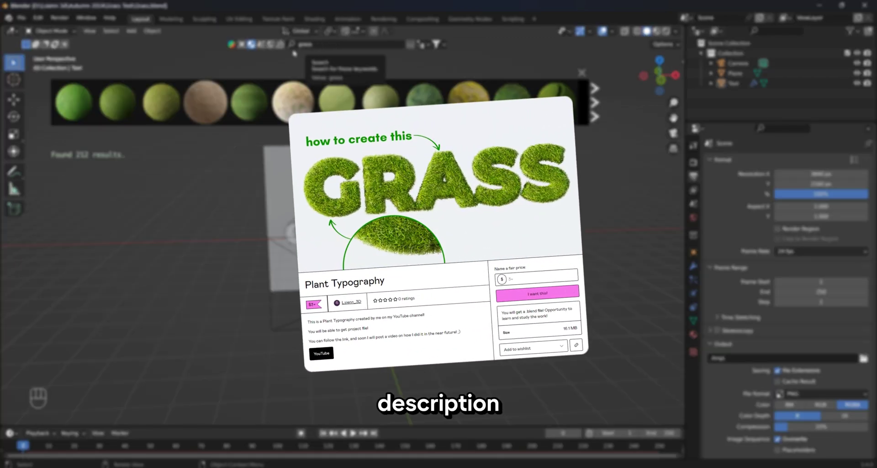
{"action": "mouse_move", "coordinate": [126, 95]}
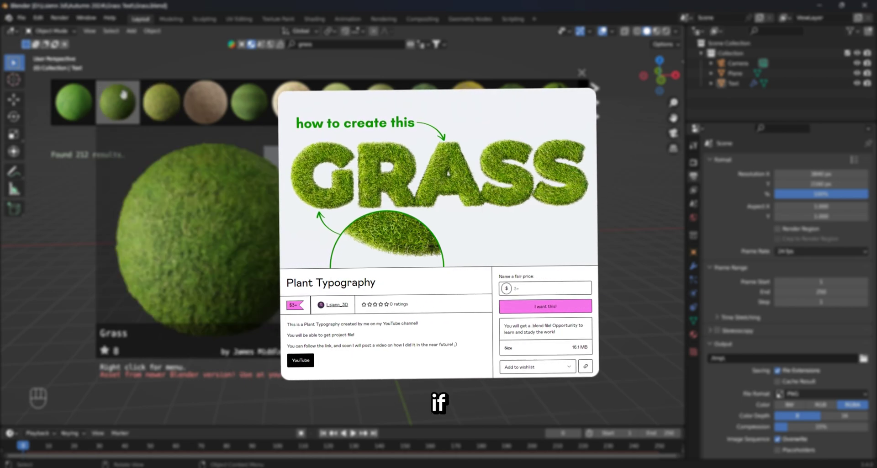
{"action": "mouse_move", "coordinate": [165, 102]}
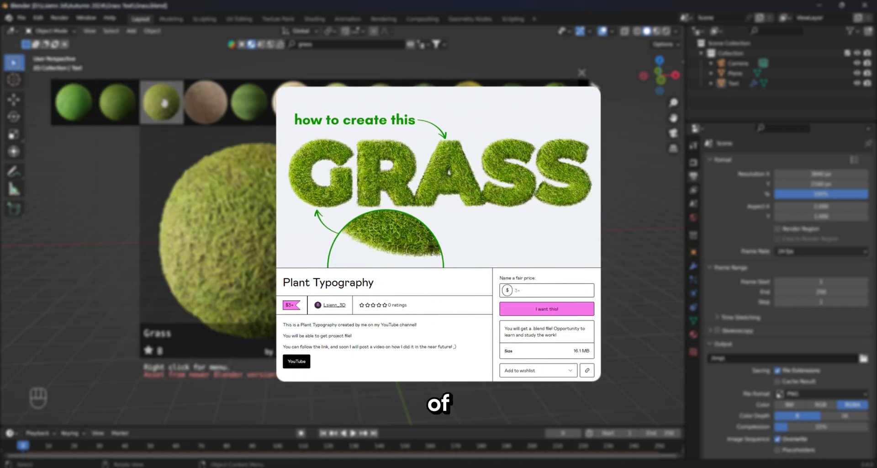
{"action": "left_click_drag", "start_coordinate": [164, 103], "coordinate": [348, 219]}
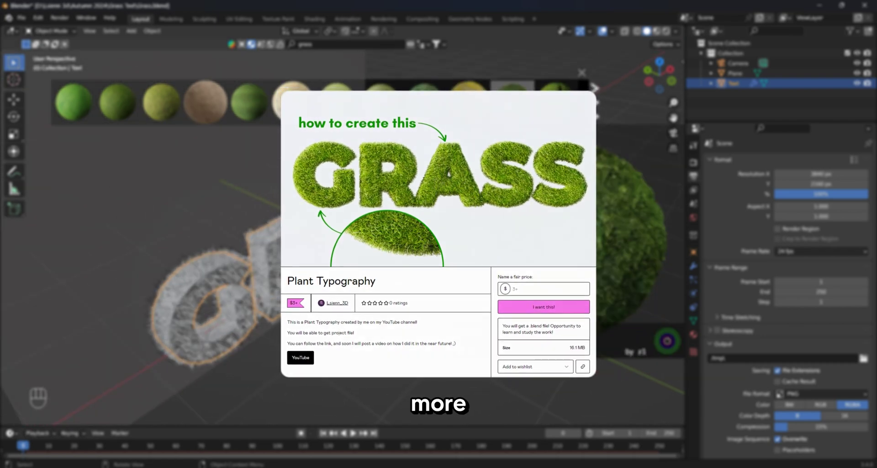
{"action": "mouse_move", "coordinate": [228, 110]}
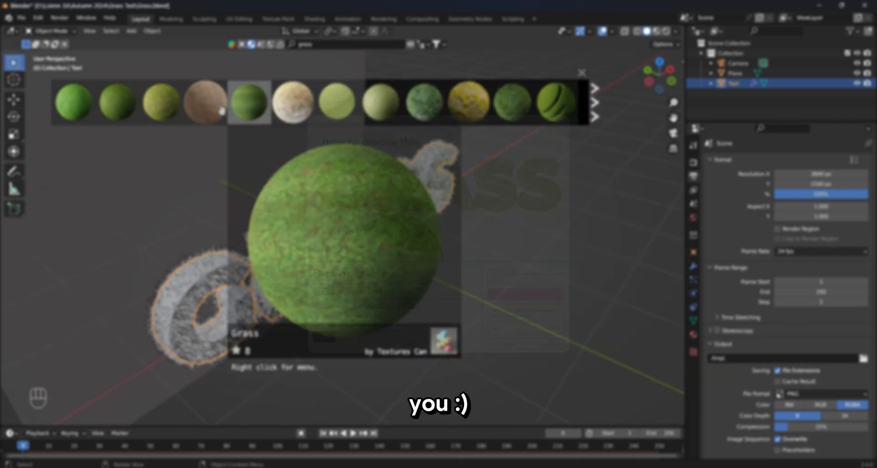
{"action": "mouse_move", "coordinate": [151, 103]}
{"action": "left_click_drag", "start_coordinate": [156, 103], "coordinate": [380, 205]}
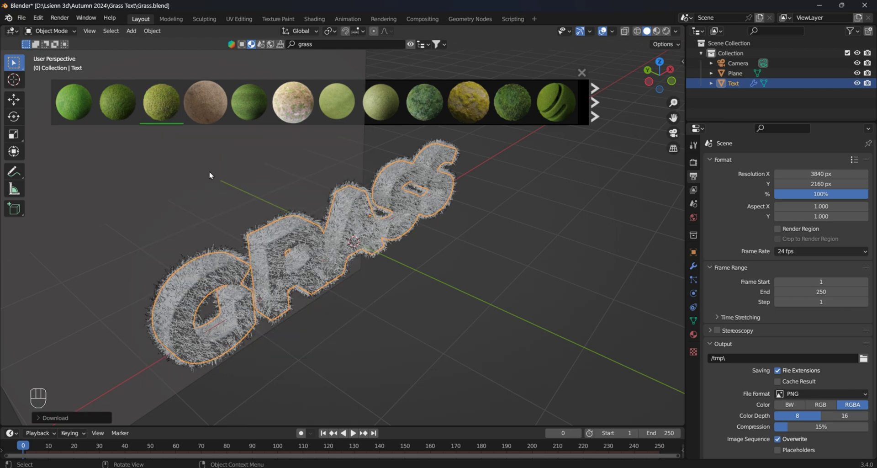
{"action": "mouse_move", "coordinate": [122, 117]}
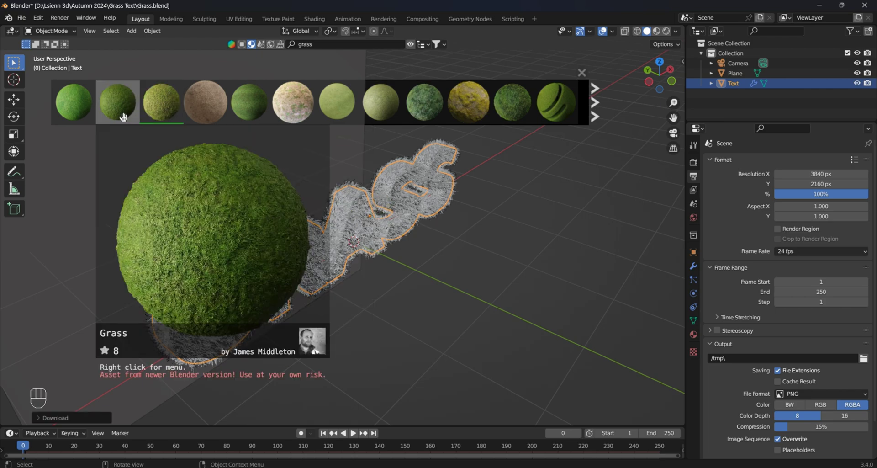
Hide the asset bar, orbit to a front view in Material Preview, and enlarge the bottom area
{"action": "left_click", "coordinate": [411, 44]}
{"action": "middle_click_drag", "start_coordinate": [461, 189], "coordinate": [408, 159]}
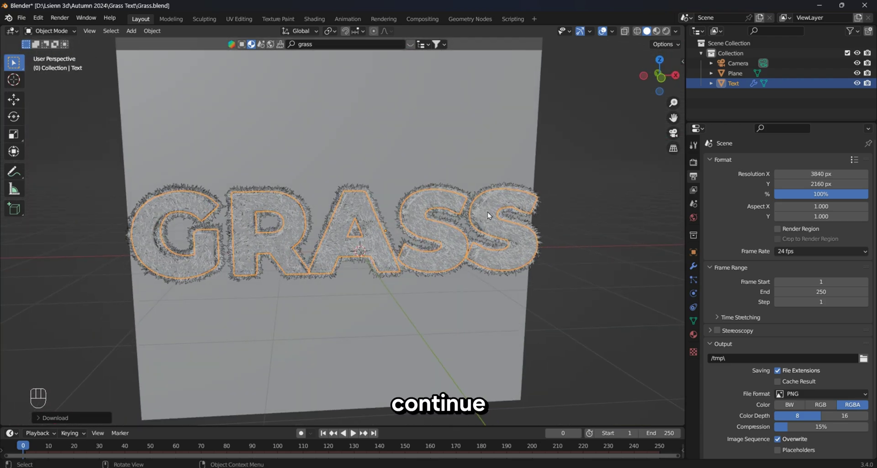
{"action": "left_click", "coordinate": [656, 31]}
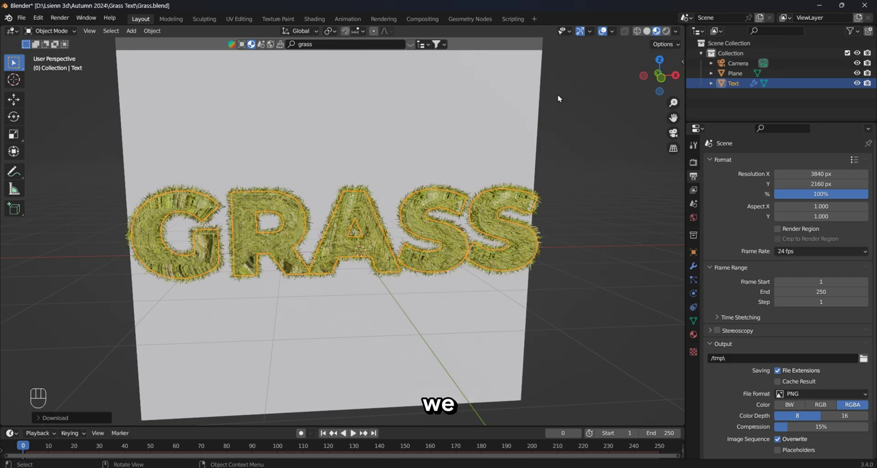
{"action": "left_click_drag", "start_coordinate": [410, 415], "coordinate": [411, 285]}
Turn the bottom area into an Image Editor and unwrap all of the GRASS mesh's UVs
{"action": "left_click", "coordinate": [11, 291]}
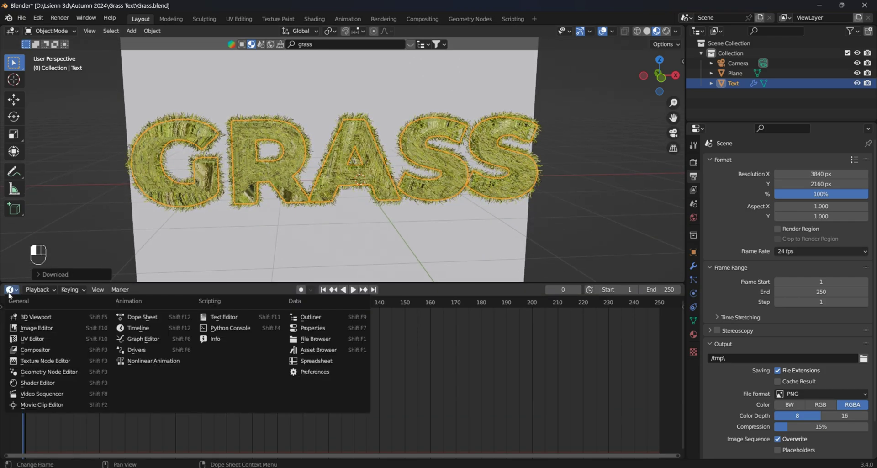
{"action": "left_click", "coordinate": [33, 327]}
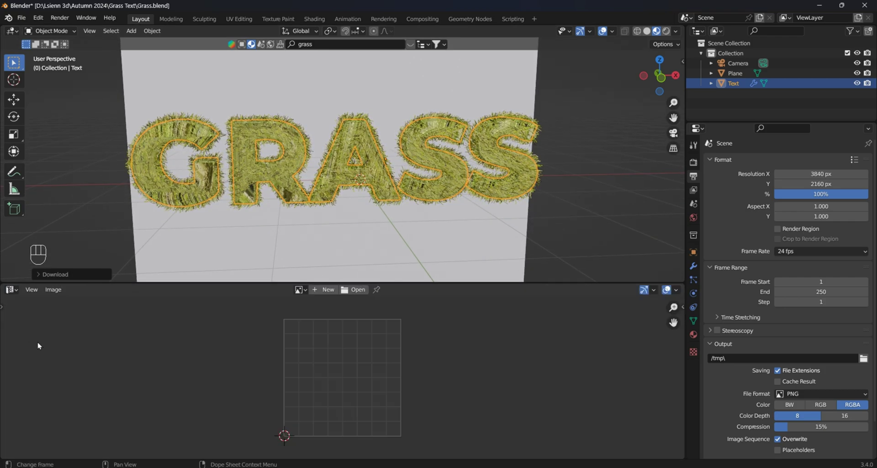
{"action": "key", "text": "Tab"}
{"action": "key", "text": "a"}
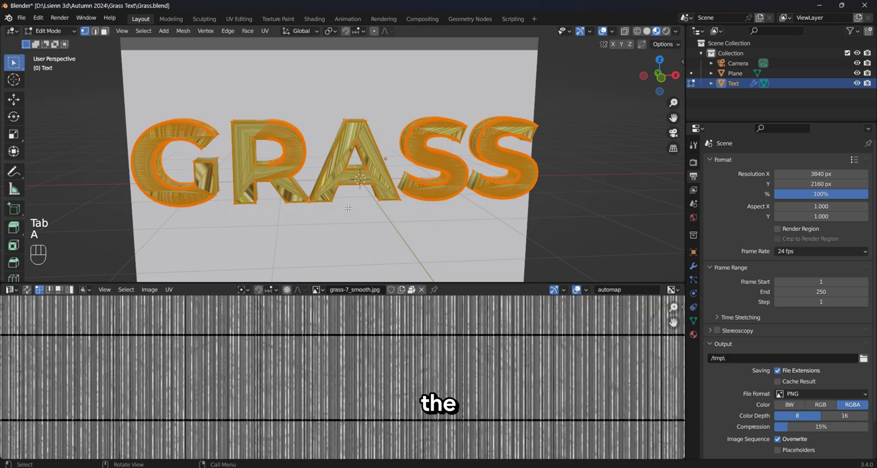
{"action": "key", "text": "ctrl+a"}
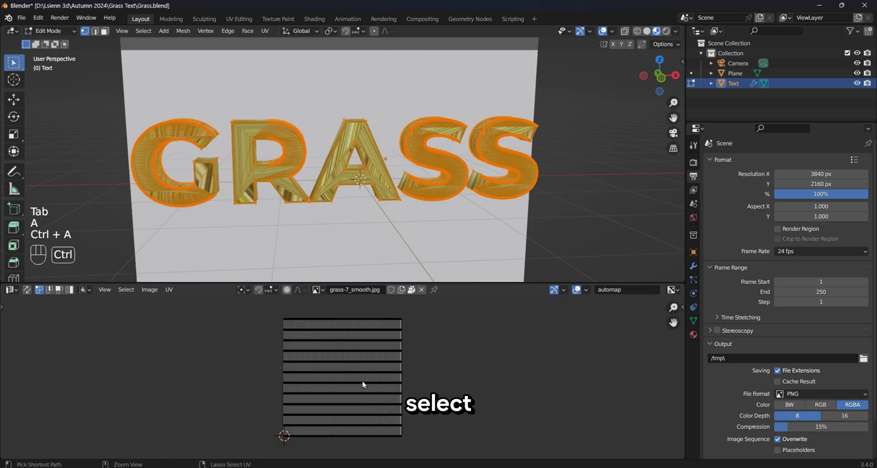
{"action": "key", "text": "a"}
{"action": "right_click", "coordinate": [341, 350]}
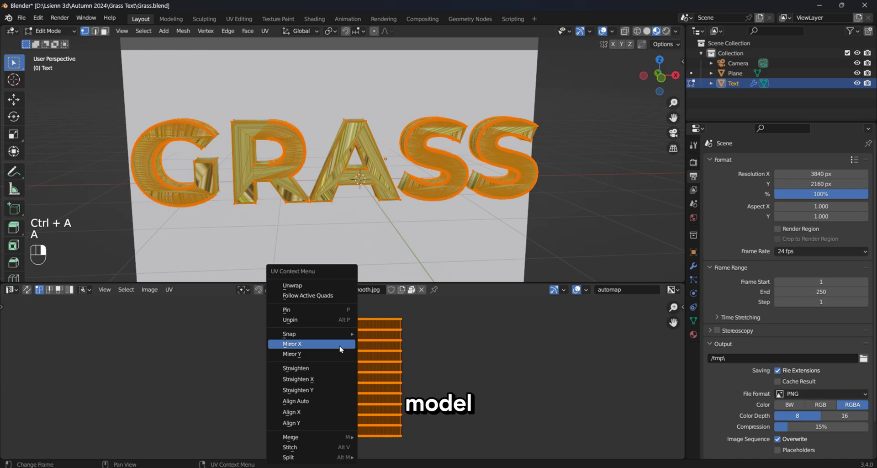
{"action": "left_click", "coordinate": [316, 290]}
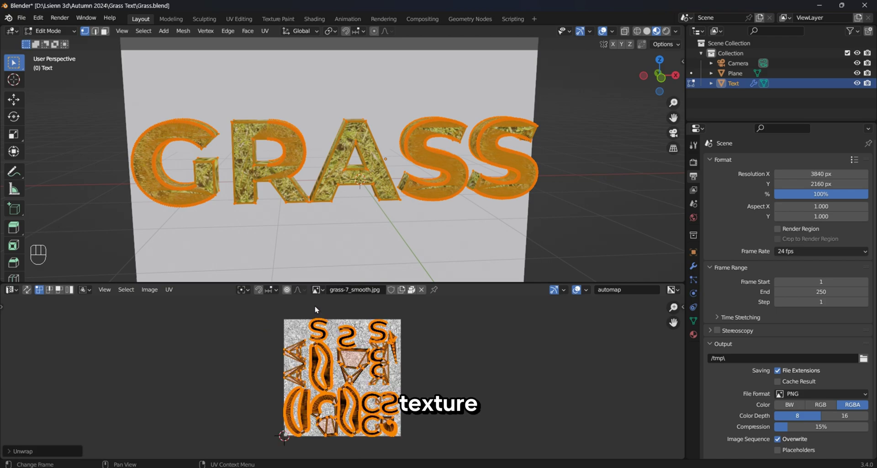
Scale the GRASS UV islands up about 1.10 in Edit Mode, then return to Object Mode
{"action": "key", "text": "Tab"}
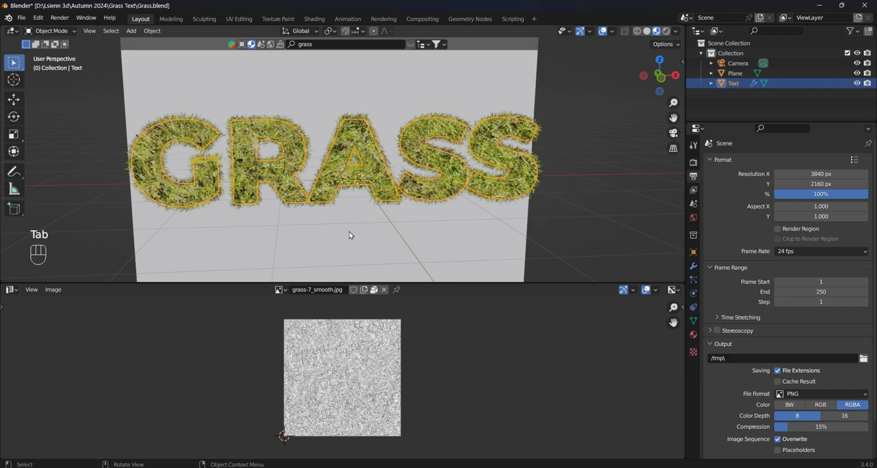
{"action": "middle_click_drag", "start_coordinate": [348, 225], "coordinate": [399, 228]}
{"action": "key", "text": "Tab"}
{"action": "key", "text": "s"}
{"action": "left_click", "coordinate": [444, 354]}
{"action": "key", "text": "Tab"}
Deselect the text, view it through the camera in an enlarged 3D view, and open World settings
{"action": "left_click", "coordinate": [580, 207]}
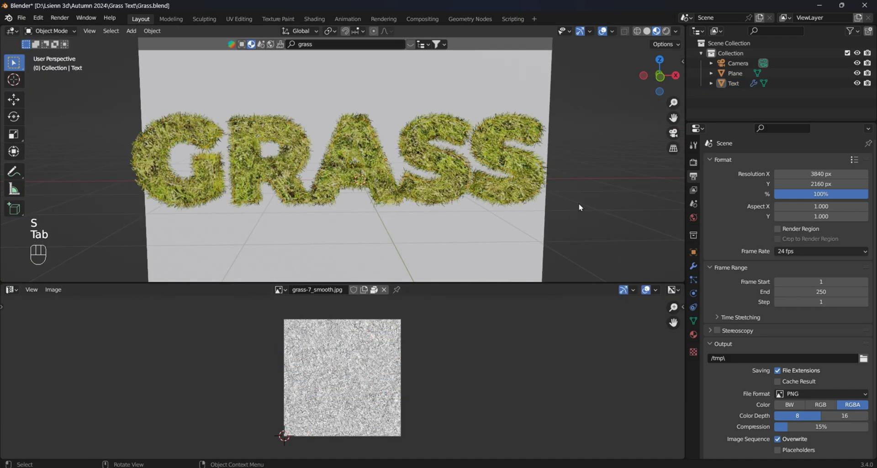
{"action": "scroll", "coordinate": [579, 207], "scroll_direction": "down", "scroll_amount": 3}
{"action": "key", "text": "KP_0"}
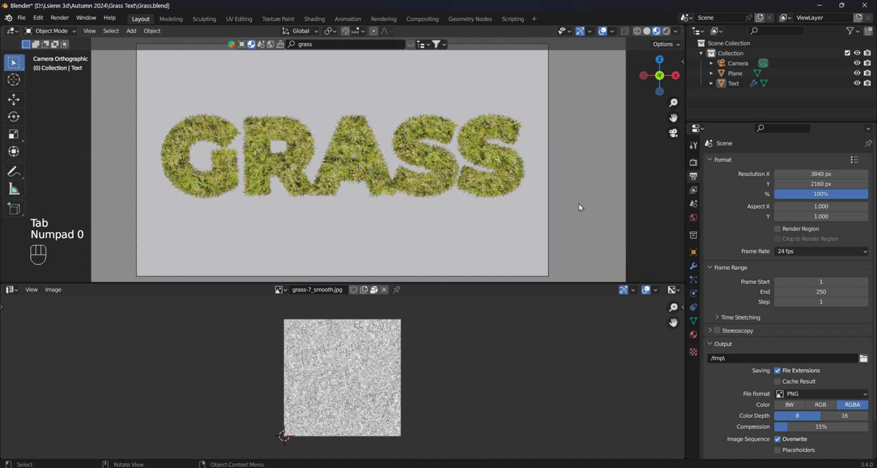
{"action": "left_click_drag", "start_coordinate": [521, 282], "coordinate": [522, 437]}
{"action": "scroll", "coordinate": [413, 272], "scroll_direction": "up", "scroll_amount": 2}
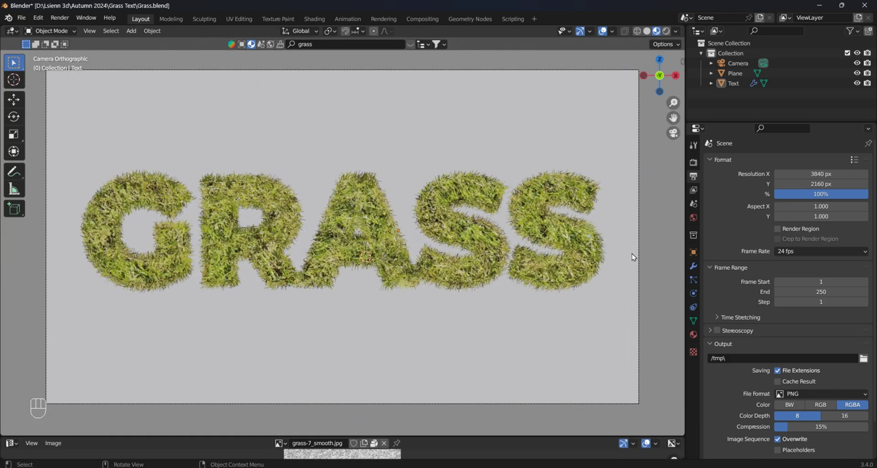
{"action": "left_click", "coordinate": [693, 218]}
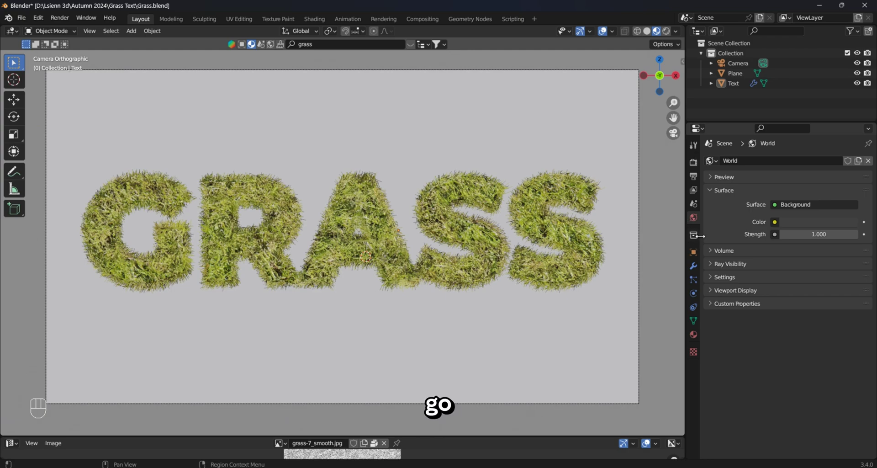
Switch to Rendered shading, save, and plug a Nishita Sky Texture into the World colour
{"action": "left_click", "coordinate": [667, 31]}
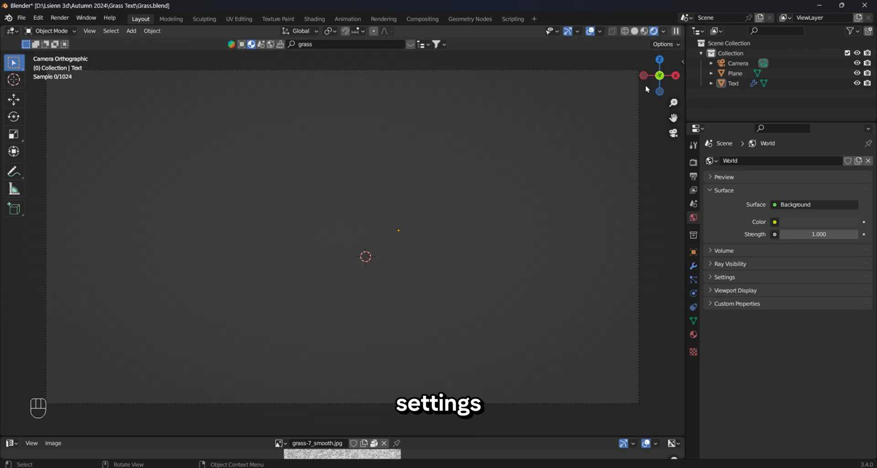
{"action": "key", "text": "ctrl+s"}
{"action": "left_click", "coordinate": [776, 222]}
{"action": "left_click", "coordinate": [775, 222]}
{"action": "left_click", "coordinate": [557, 332]}
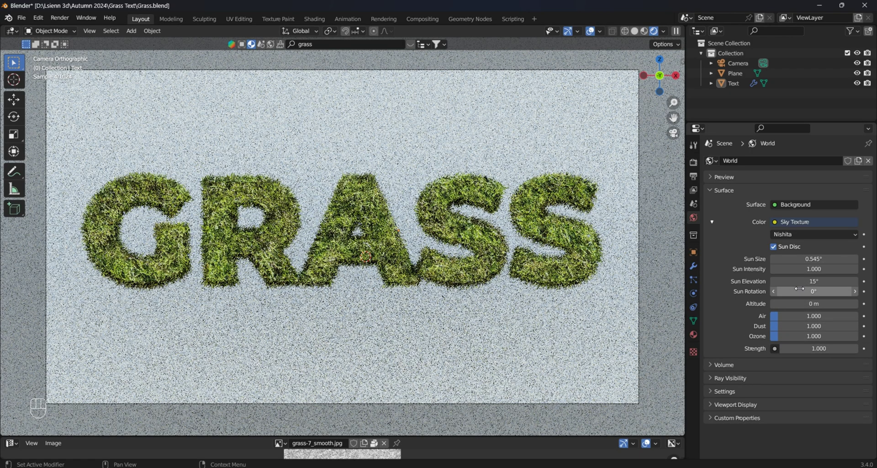
Adjust the sun rotation to 248° and raise the sun elevation to 43.8°
{"action": "left_click", "coordinate": [800, 290]}
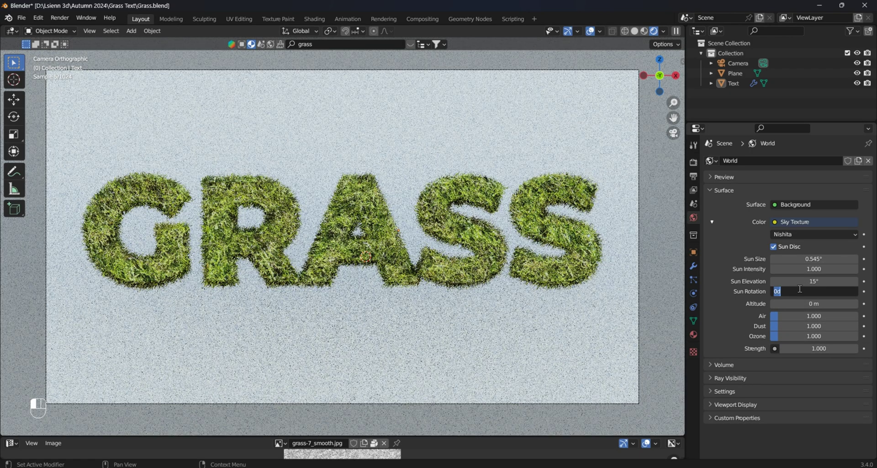
{"action": "type", "text": "180"}
{"action": "key", "text": "Return"}
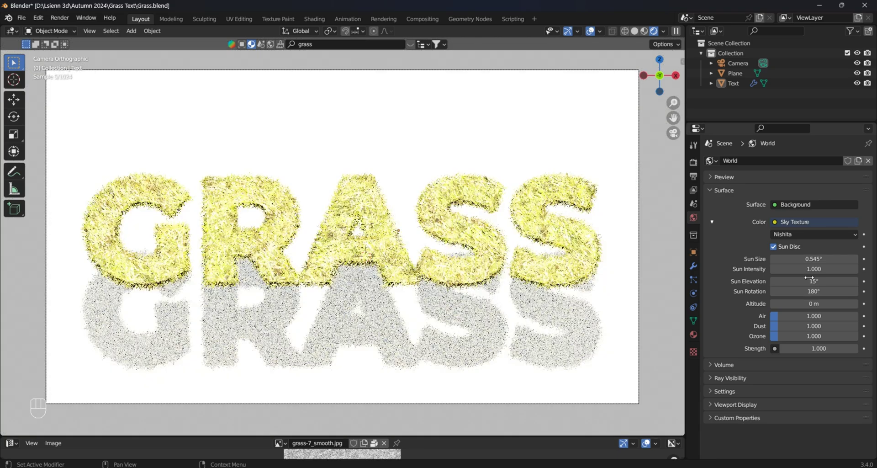
{"action": "mouse_move", "coordinate": [814, 281]}
{"action": "left_mouse_down"}
{"action": "mouse_move", "coordinate": [843, 281]}
{"action": "mouse_move", "coordinate": [827, 291]}
{"action": "left_mouse_up"}
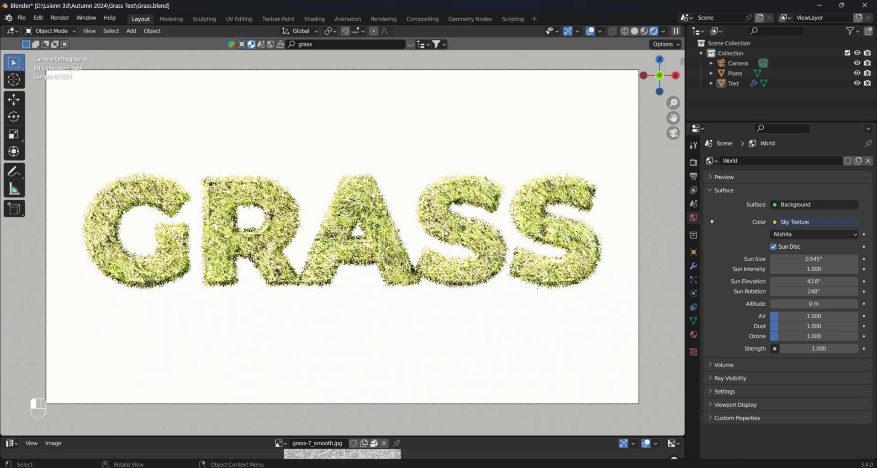
{"action": "left_click", "coordinate": [408, 212]}
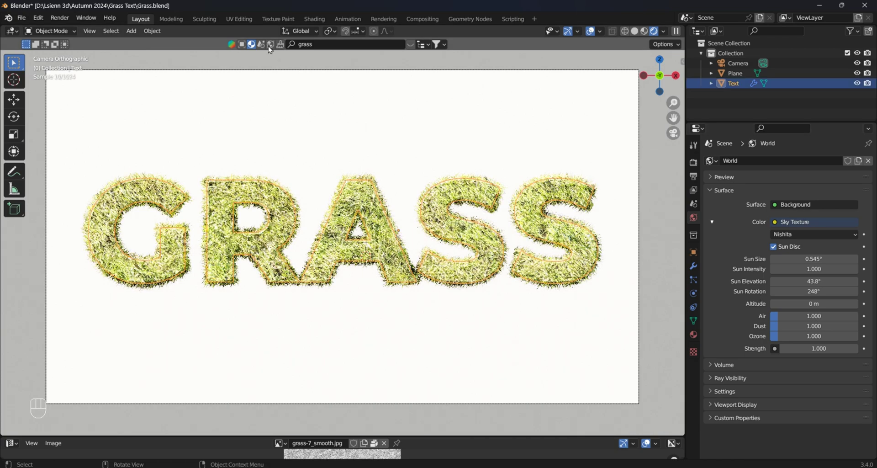
In Material Preview, drag a deeper-green BlenderKit grass material onto the text and view through the camera
{"action": "left_click", "coordinate": [645, 32]}
{"action": "left_click", "coordinate": [409, 45]}
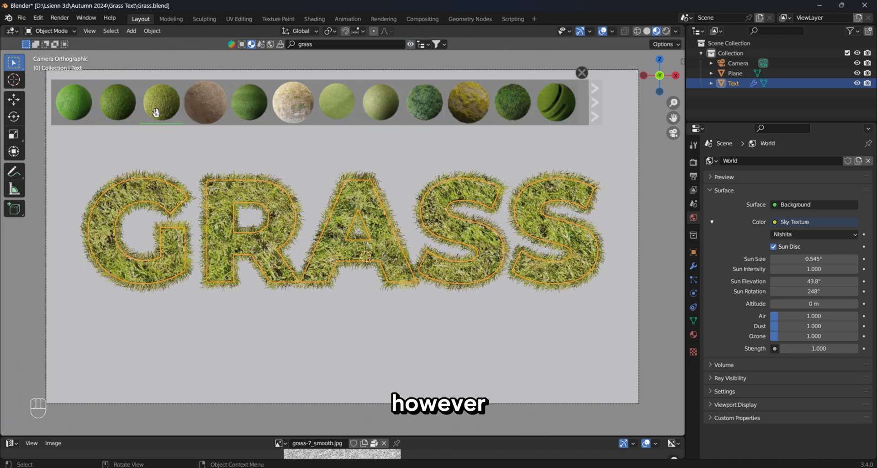
{"action": "mouse_move", "coordinate": [108, 109]}
{"action": "left_click_drag", "start_coordinate": [108, 108], "coordinate": [151, 197]}
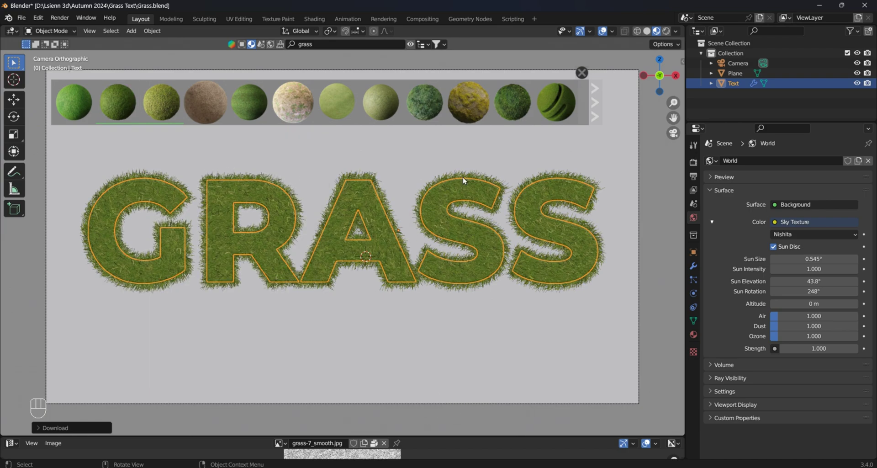
{"action": "left_click", "coordinate": [411, 44]}
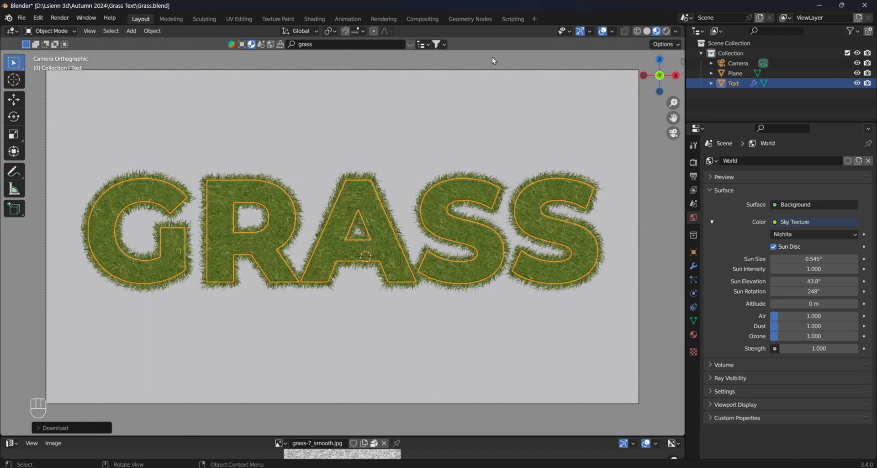
{"action": "middle_click_drag", "start_coordinate": [625, 204], "coordinate": [489, 216]}
{"action": "left_click", "coordinate": [417, 165]}
{"action": "middle_click_drag", "start_coordinate": [418, 166], "coordinate": [471, 190]}
{"action": "key", "text": "KP_0"}
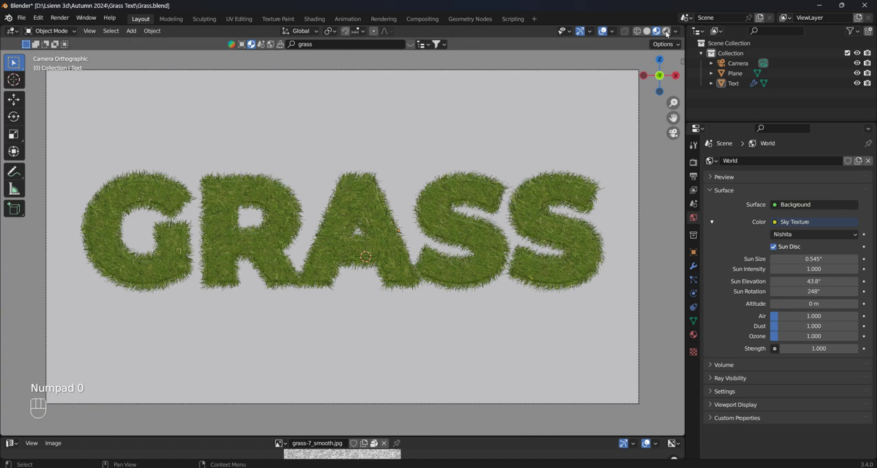
Preview the grass-coated GRASS letters in Rendered shading, then return to Solid shading
{"action": "left_click", "coordinate": [666, 32]}
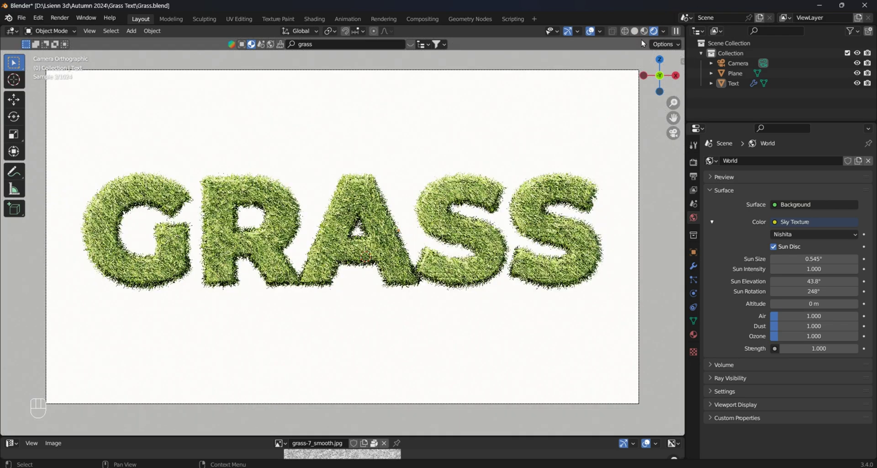
{"action": "left_click", "coordinate": [645, 32]}
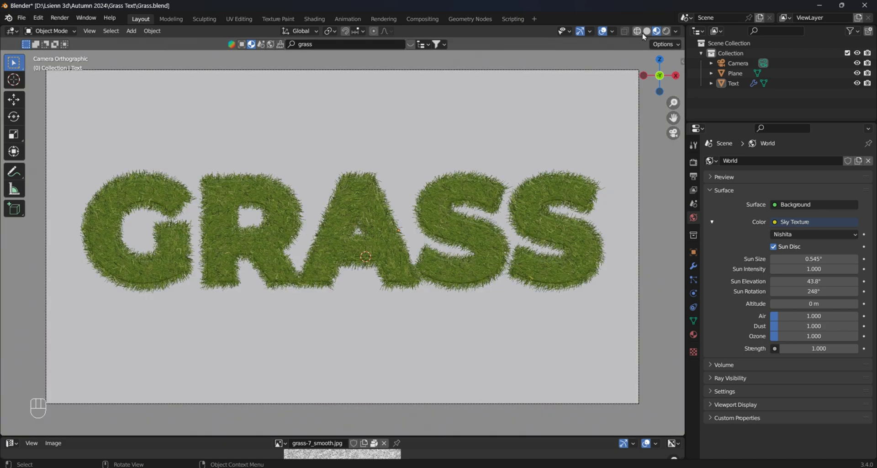
{"action": "left_click", "coordinate": [646, 32]}
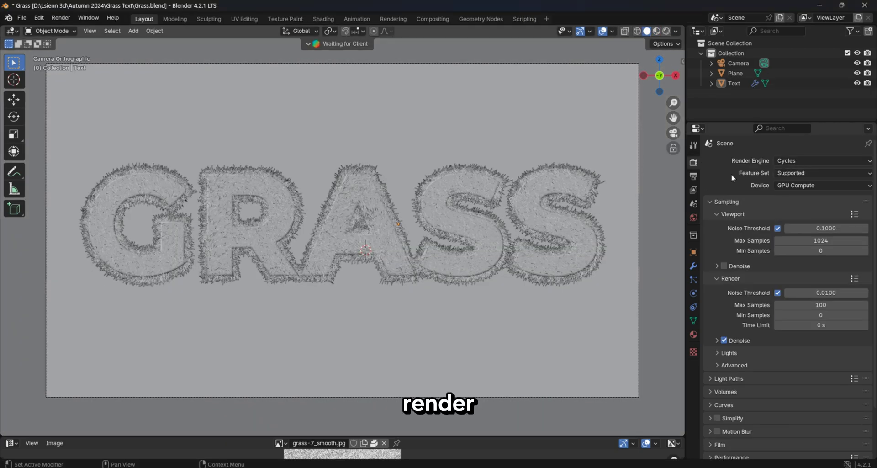
Render the final image of the grassy GRASS scene with Render Image
{"action": "left_click", "coordinate": [60, 17]}
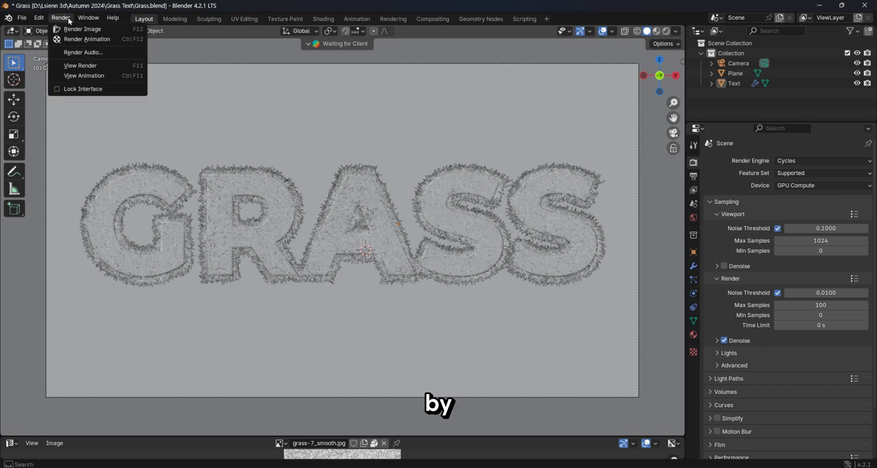
{"action": "left_click", "coordinate": [68, 29]}
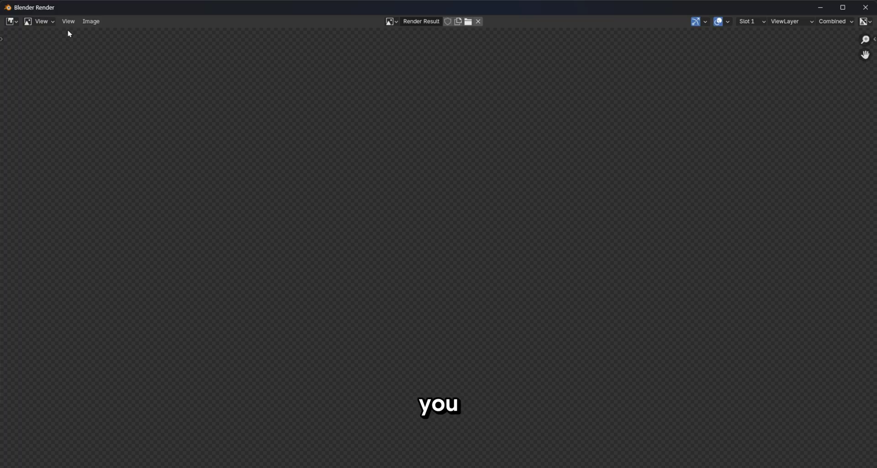